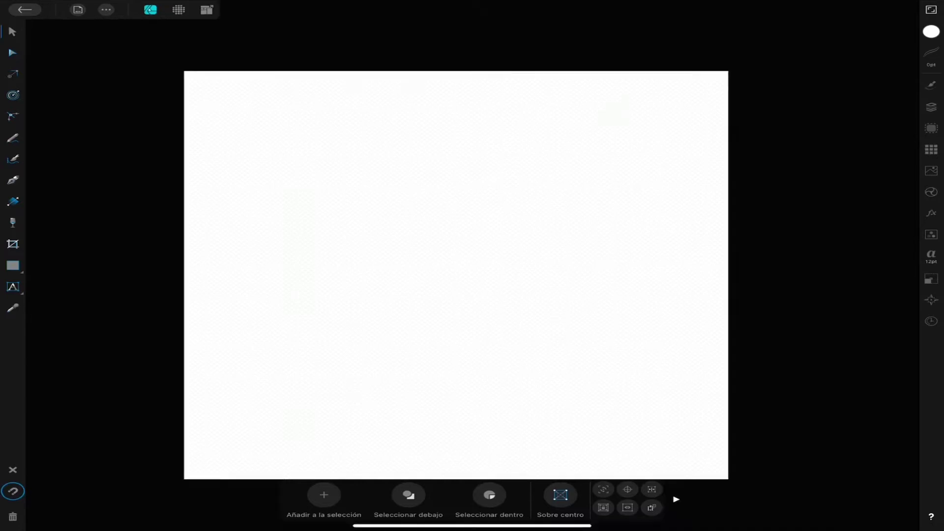
Draw an ellipse for the head in the upper-left of the page and convert it to curves
left_click(13, 269)
left_click_drag(324, 171, 445, 240)
left_click(932, 55)
left_click(932, 85)
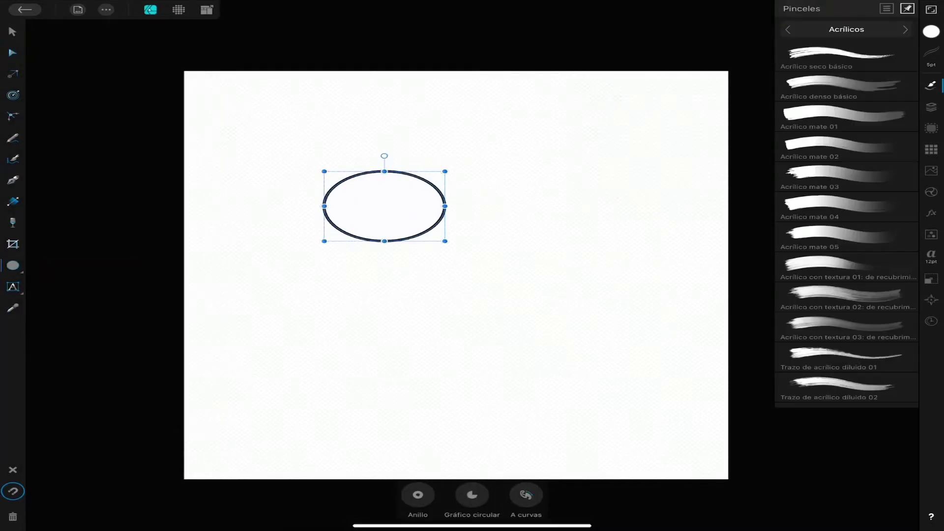
left_click(526, 494)
Drag the outline's left nodes to form a snout and a notch underneath
left_click(107, 9)
left_click(12, 53)
mouse_move(338, 180)
left_mouse_down()
mouse_move(322, 195)
mouse_move(386, 195)
left_mouse_up()
scroll(381, 201, "up", 3)
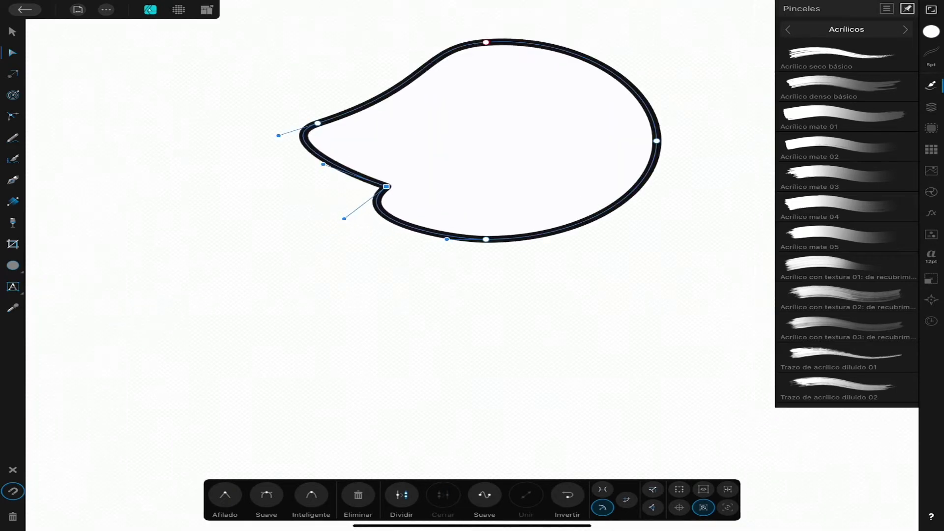
scroll(381, 202, "down", 3)
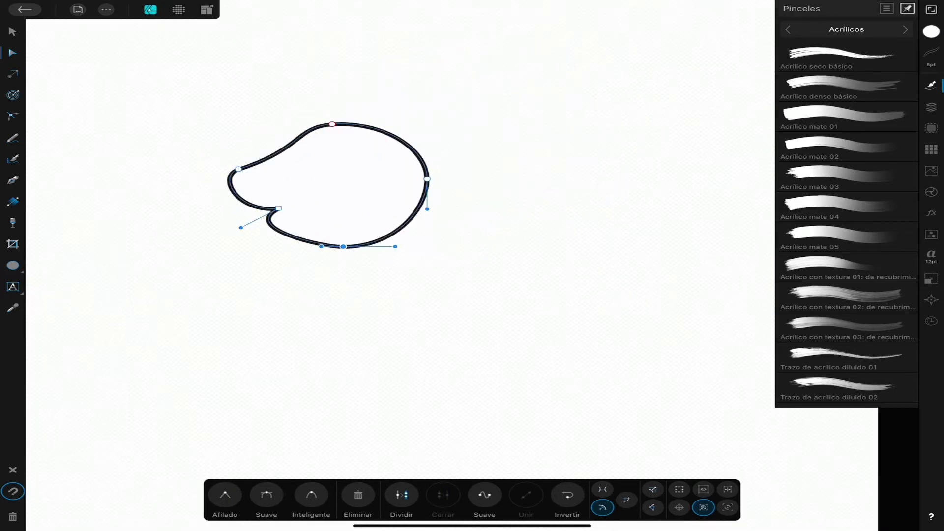
left_click(931, 85)
left_click(13, 138)
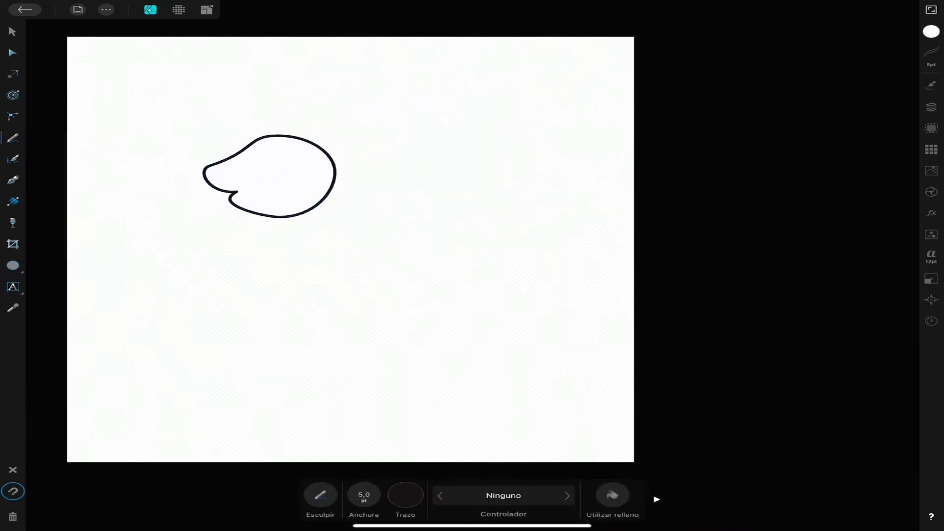
Pencil the back-to-tail curl and belly lines, undoing the unwanted strokes
left_click_drag(326, 146, 369, 185)
key("ctrl+z")
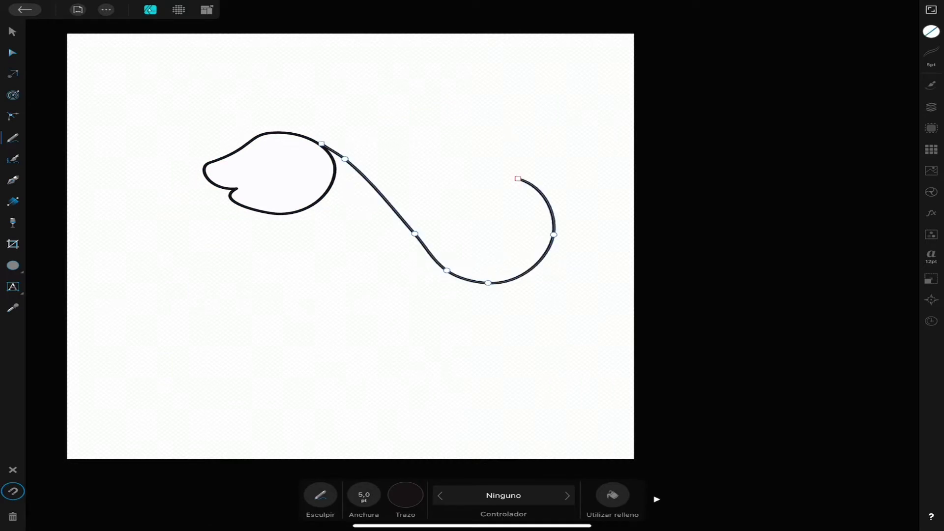
key("ctrl+z")
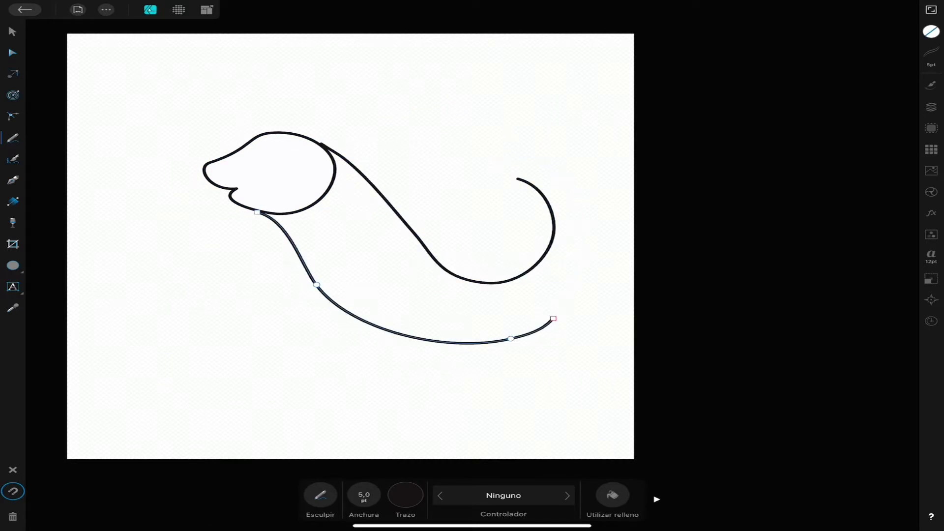
left_click(12, 53)
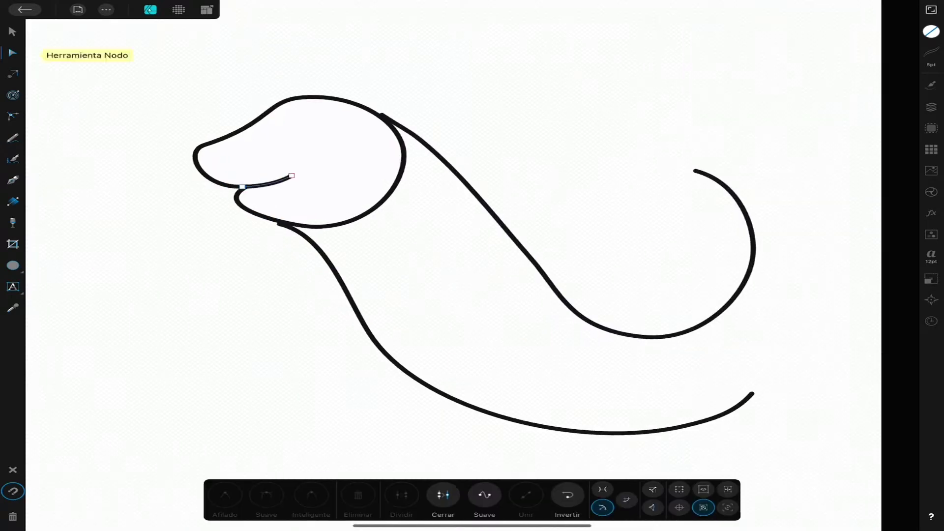
left_click(475, 199)
left_click(13, 138)
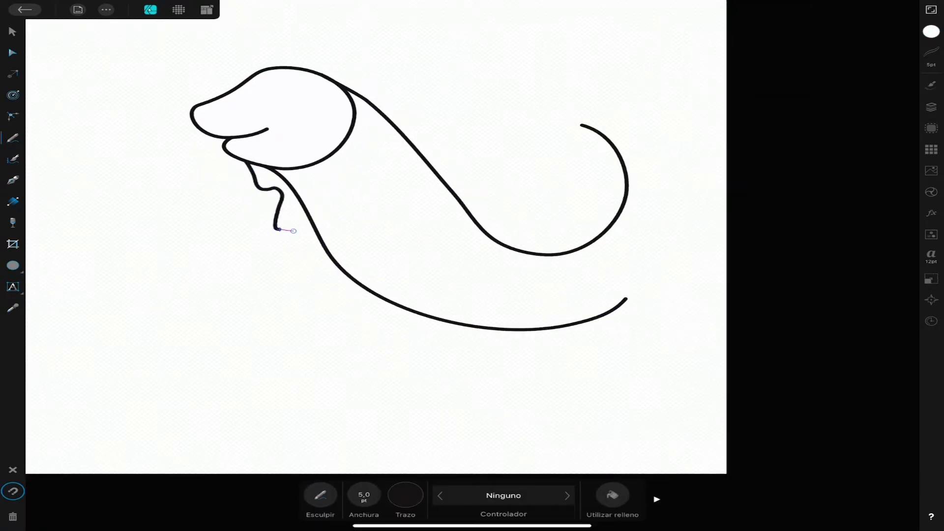
Draw the wavy throat line down the neck, then select all the outline curves
left_click_drag(633, 345, 655, 313)
left_click(12, 53)
left_click(655, 314)
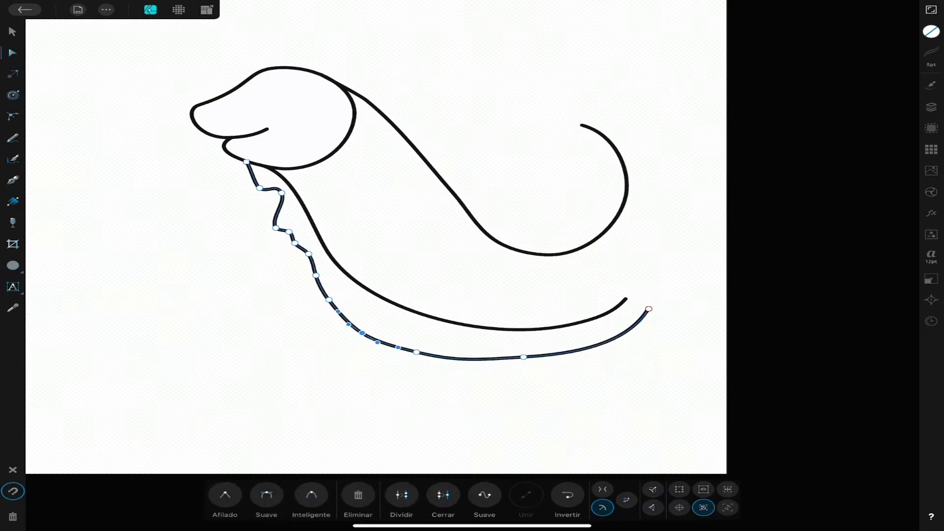
left_click_drag(179, 61, 363, 257)
Pencil a leg below the body and nudge its foot nodes into toes
left_click(13, 138)
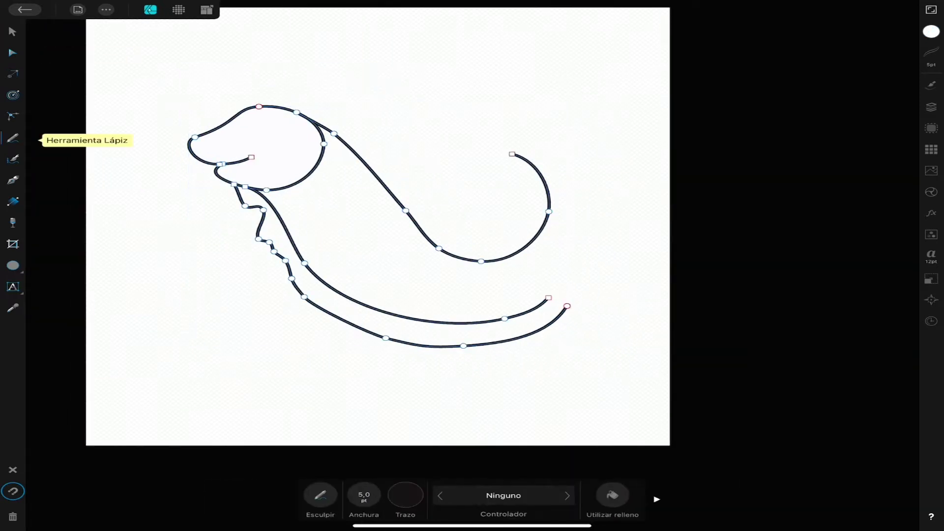
left_click_drag(396, 301, 435, 302)
left_click(13, 53)
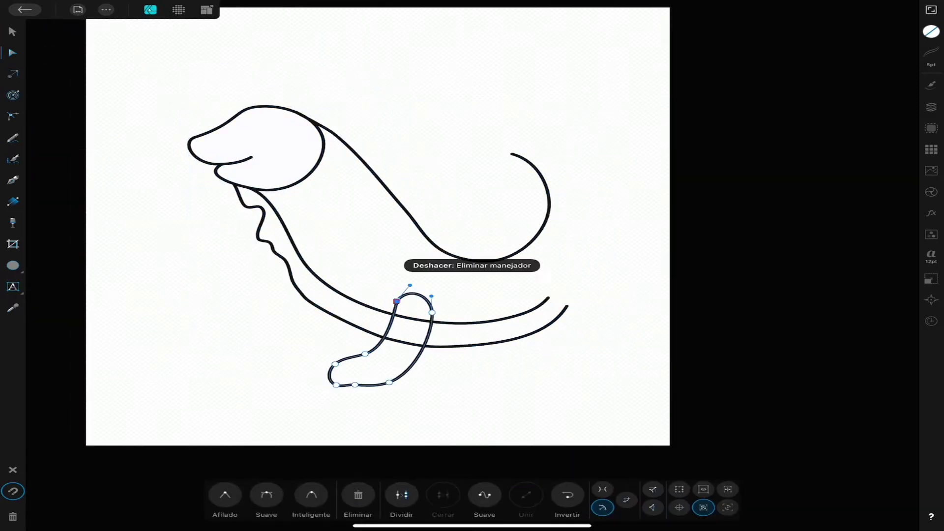
scroll(492, 305, "up", 5)
scroll(472, 295, "down", 2)
left_click(346, 347)
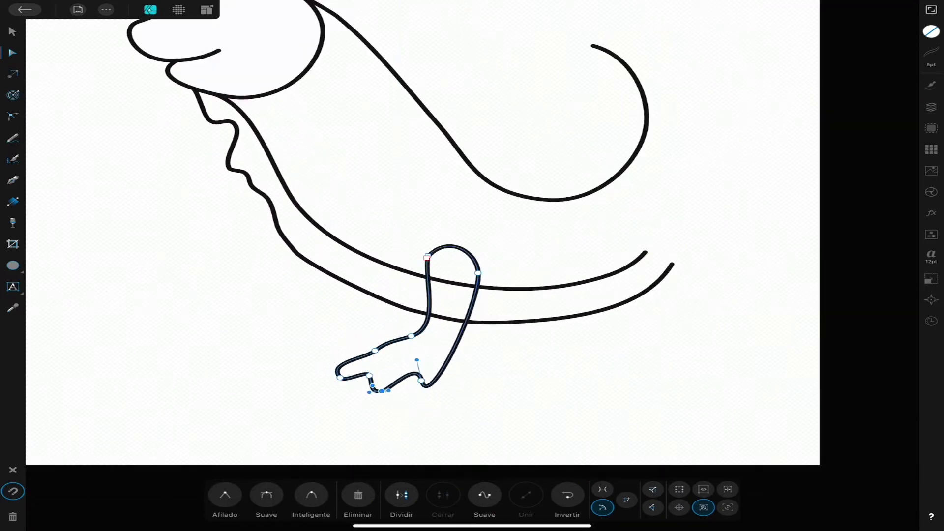
scroll(442, 319, "up", 2)
left_click_drag(411, 335, 400, 330)
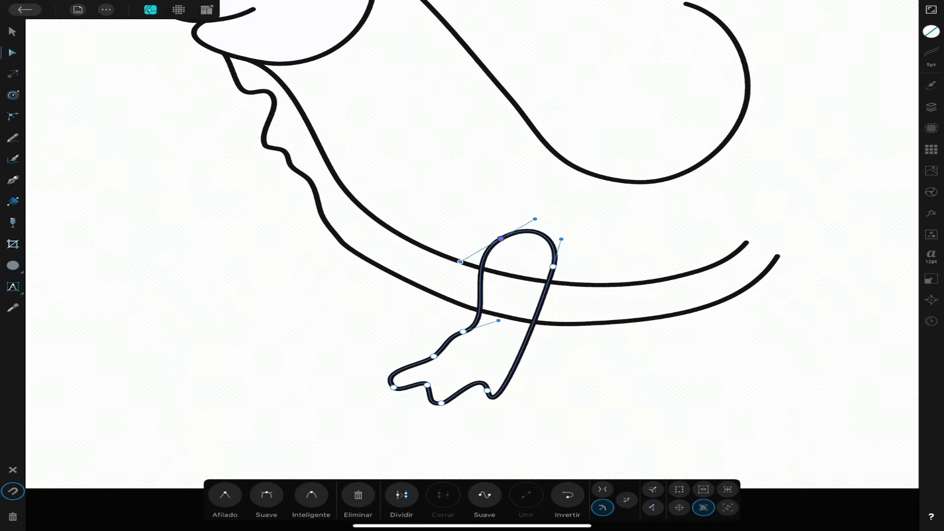
scroll(472, 295, "down", 5)
Pencil the second leg and zoom in to check its foot nodes
left_click(12, 138)
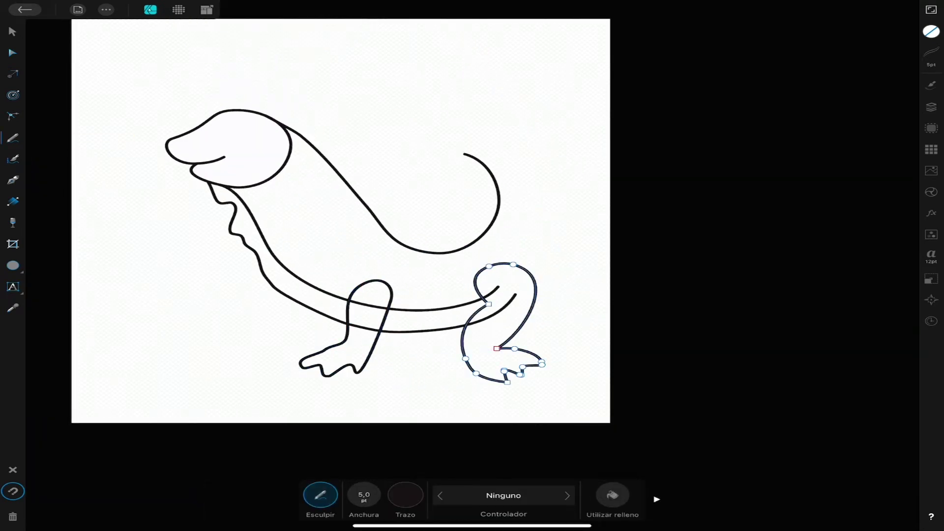
key("a")
scroll(472, 266, "up", 3)
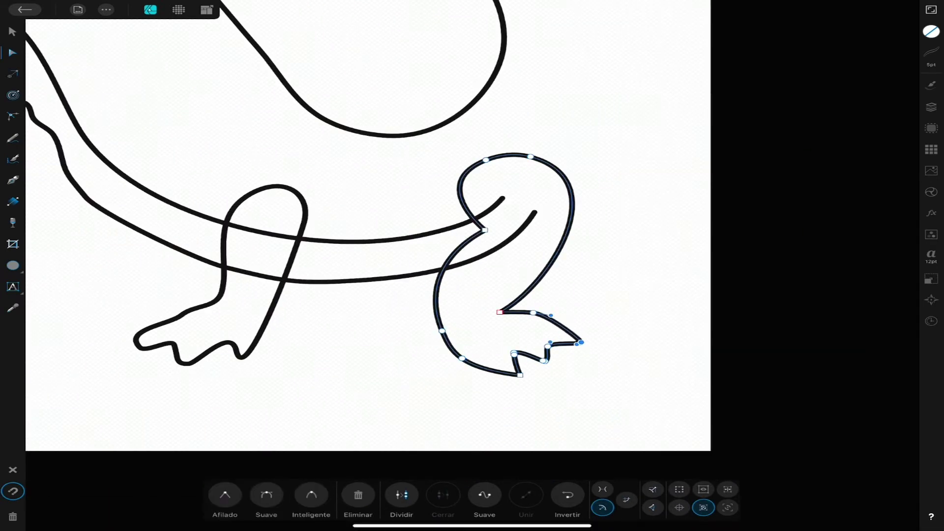
scroll(539, 363, "up", 5)
scroll(562, 359, "up", 3)
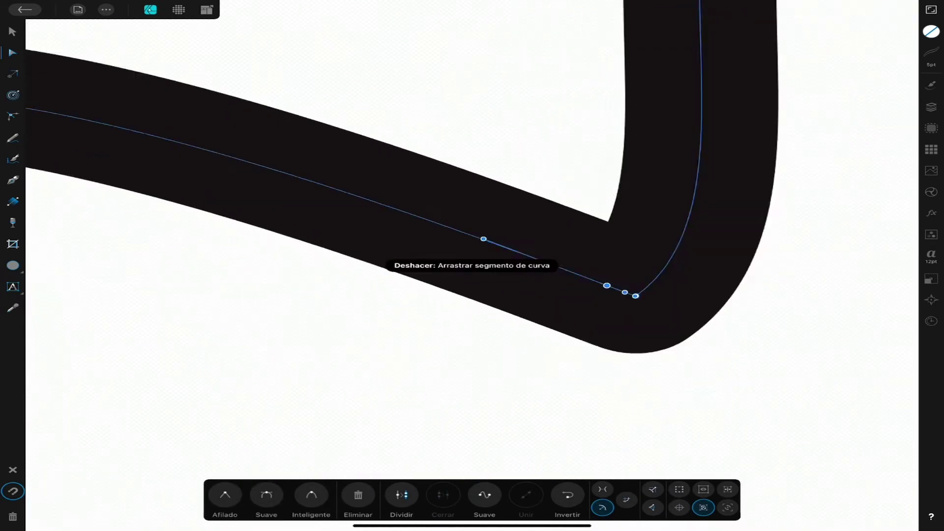
scroll(472, 265, "down", 5)
scroll(472, 265, "down", 5)
scroll(472, 266, "up", 2)
Redraw the tail's top edge so it sweeps into a longer curl
key("n")
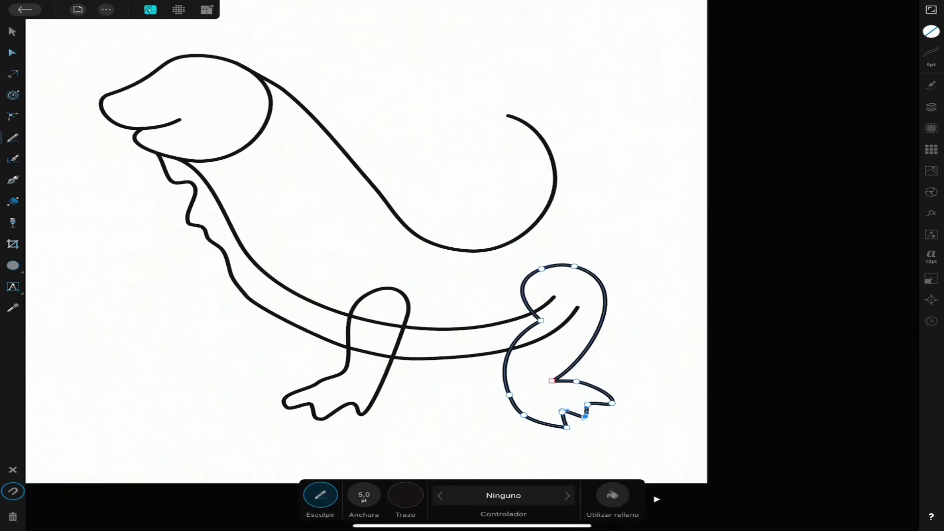
scroll(472, 266, "down", 3)
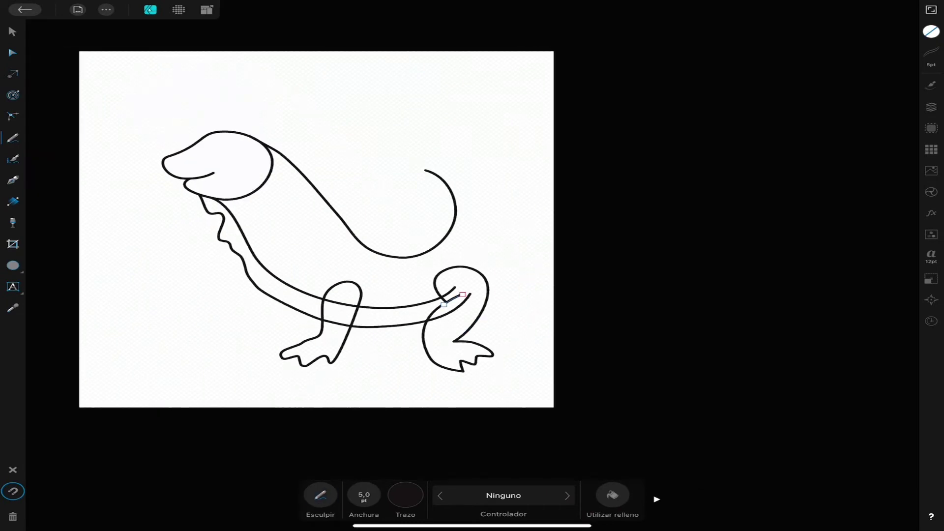
key("v")
key("n")
key("a")
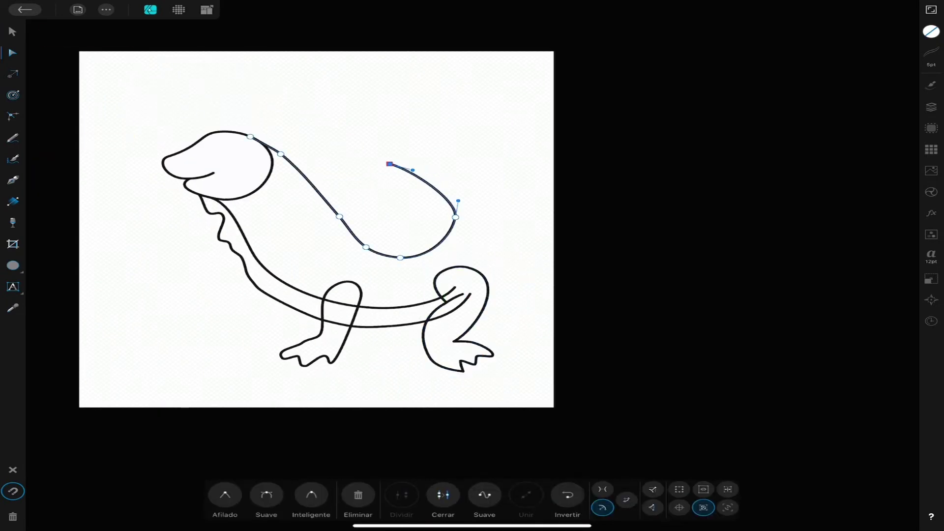
key("n")
left_click_drag(390, 163, 469, 188)
key("a")
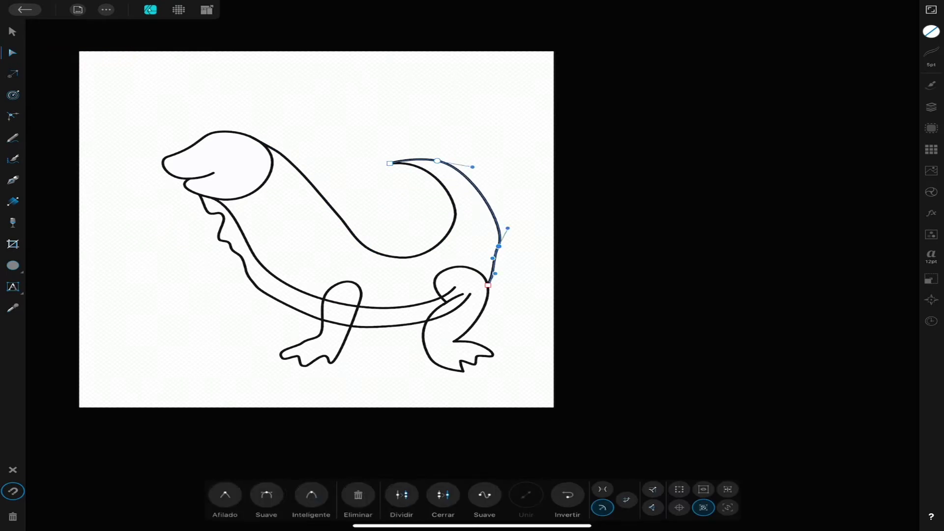
scroll(316, 229, "up", 1)
Select the inner neck curve in Layers and smooth the lower neck line
left_click(930, 107)
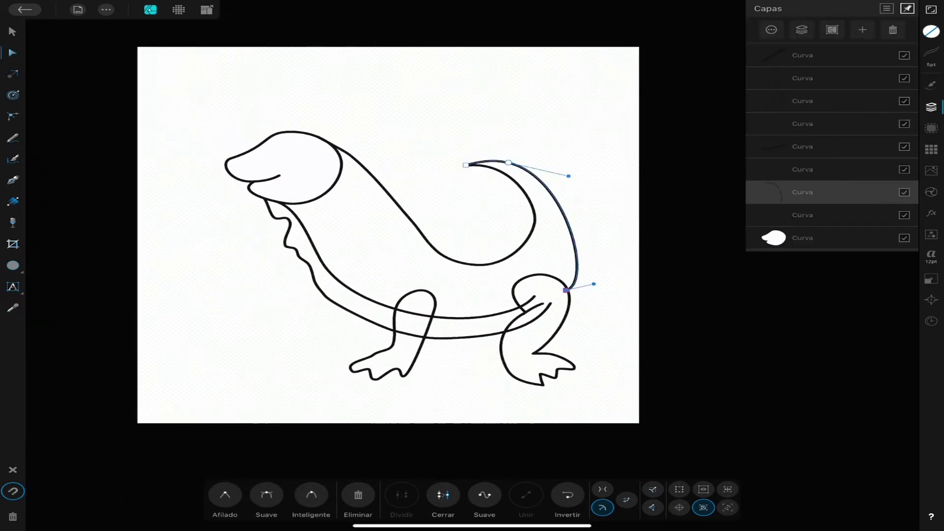
left_click(803, 215)
left_click_drag(441, 254, 474, 268)
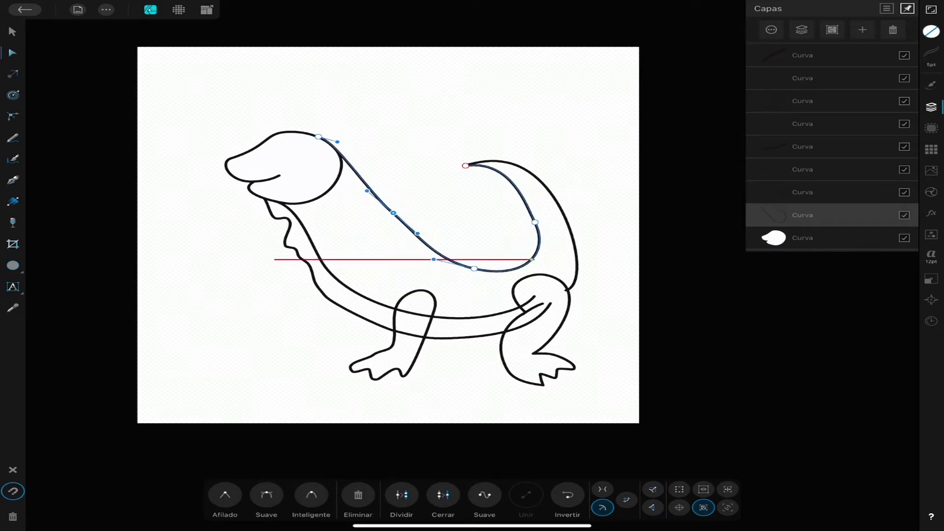
Pencil a front leg down from the body and refine its toe nodes
key("n")
left_click_drag(323, 295, 298, 343)
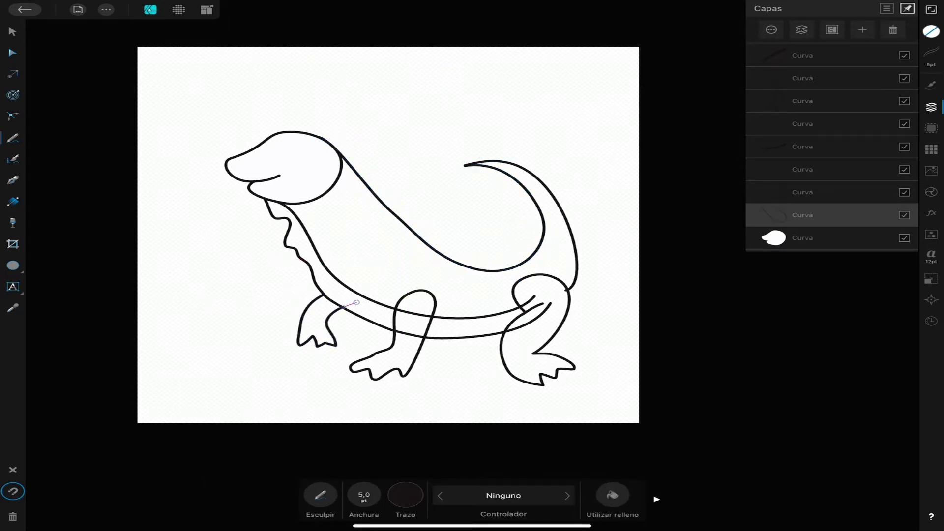
scroll(317, 320, "up", 5)
key("a")
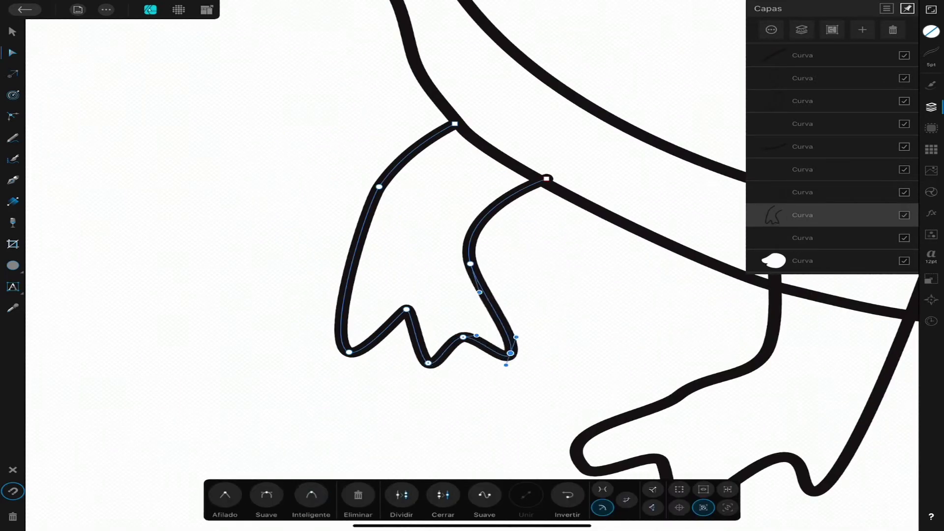
scroll(472, 266, "down", 5)
Fill the head with a light green picked on the colour wheel
left_click(803, 261)
left_click(931, 149)
left_click(795, 96)
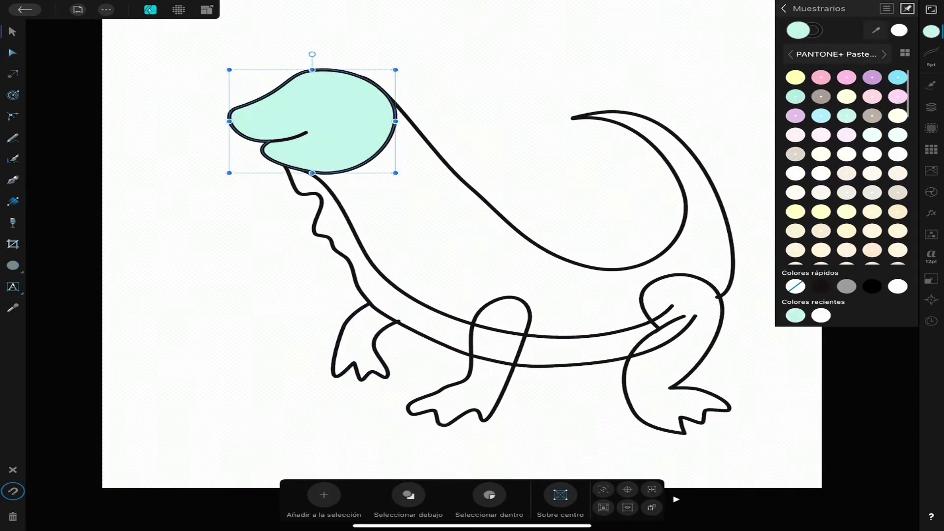
left_click(846, 115)
left_click(784, 9)
left_click(829, 101)
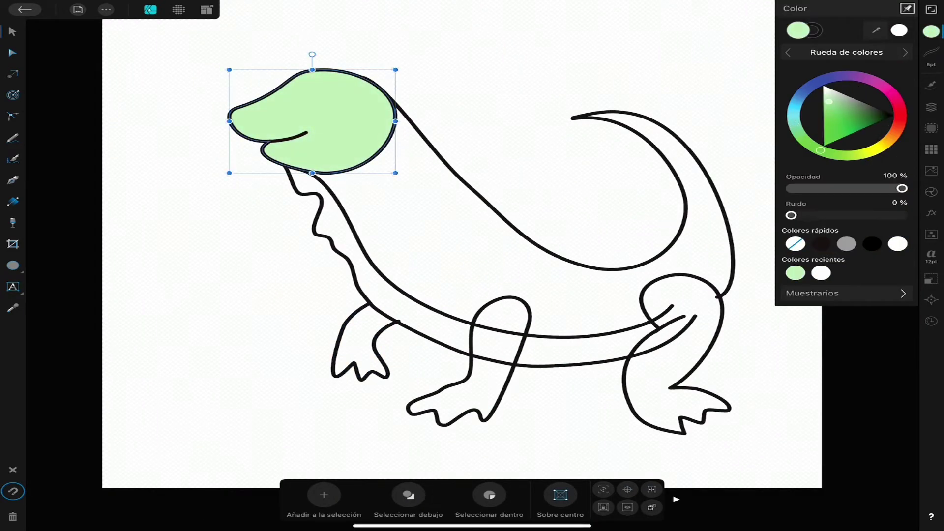
Fill the legs with the same light green
left_click(492, 206)
left_click(722, 206)
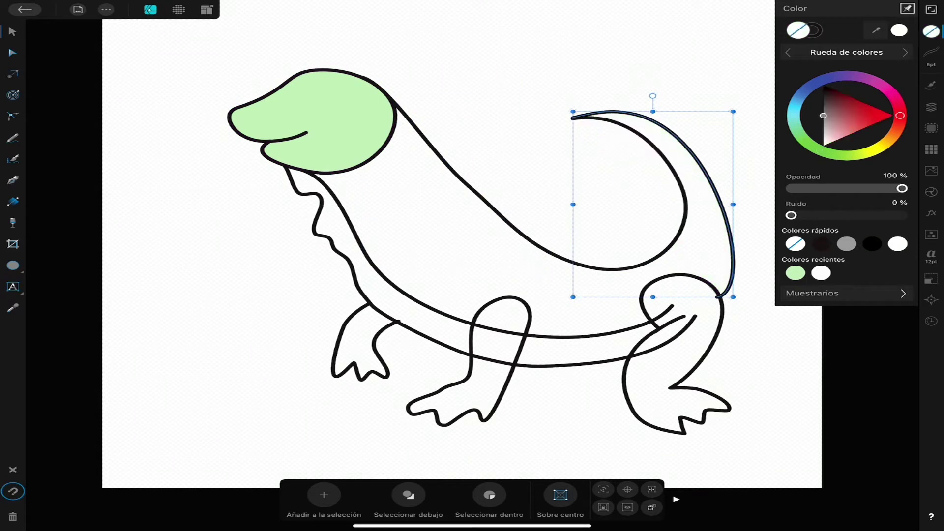
left_click_drag(796, 273, 497, 354)
left_click_drag(795, 273, 678, 393)
left_click(361, 344)
left_click(795, 273)
Fill the body light green and move its layer beneath the other outlines
left_click(442, 255)
left_click(795, 273)
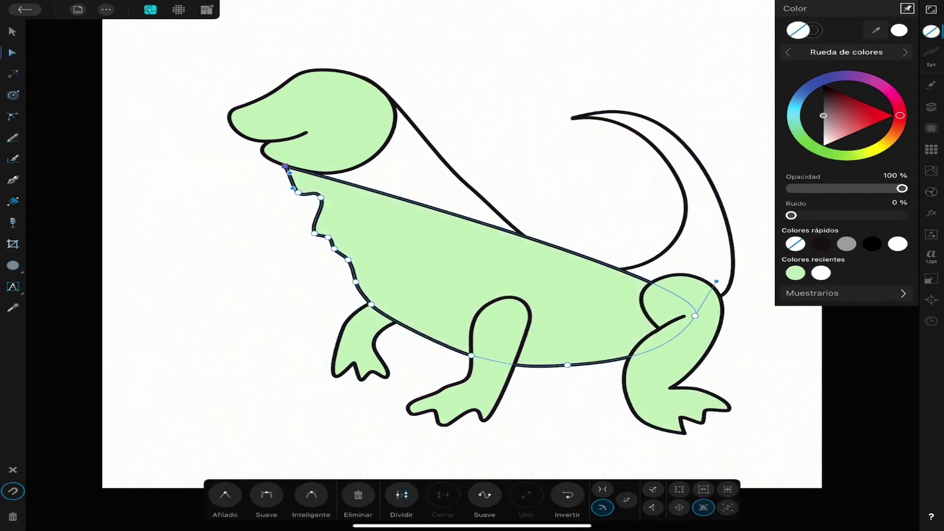
left_click(931, 106)
left_click_drag(802, 124, 802, 237)
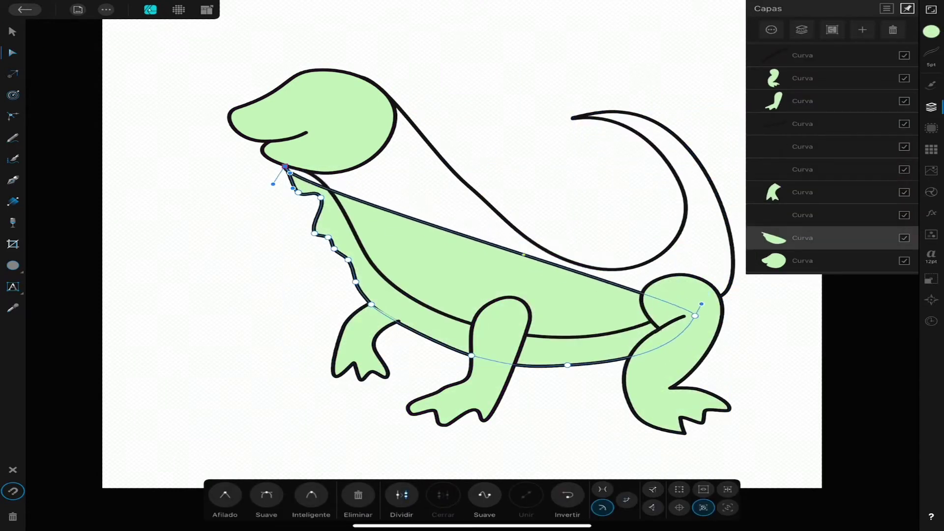
Select the back and tail curves in Layers and join them with Unir
left_click(802, 169)
left_click(802, 55)
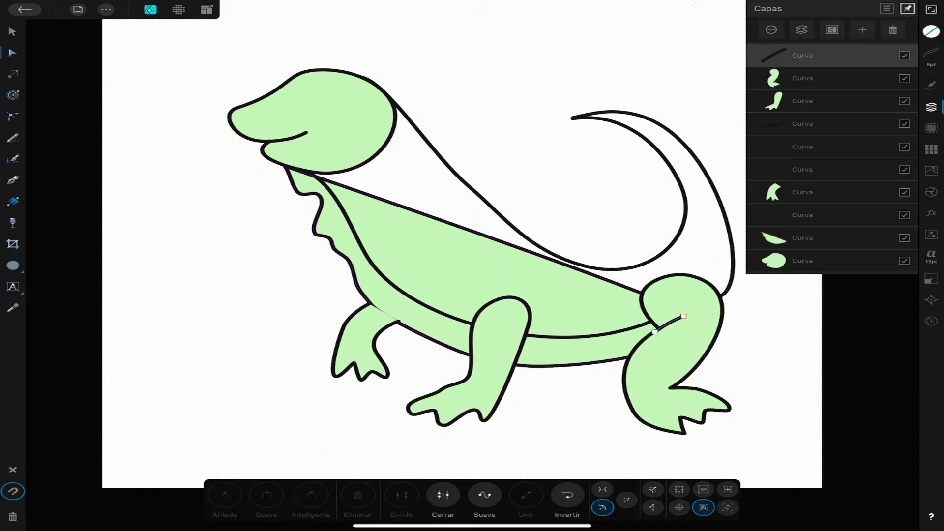
left_click(13, 137)
left_click(13, 52)
left_click(803, 215)
scroll(590, 246, "up", 5)
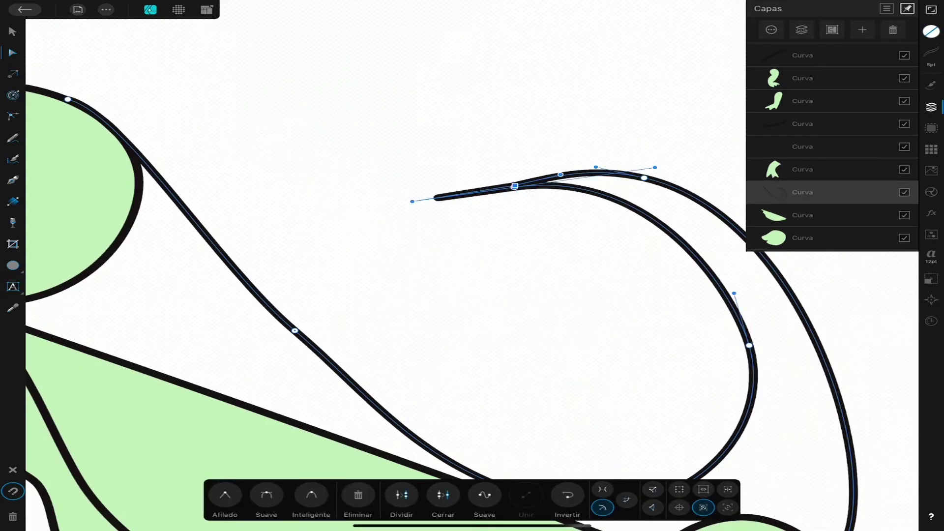
left_click(402, 495)
scroll(472, 266, "down", 5)
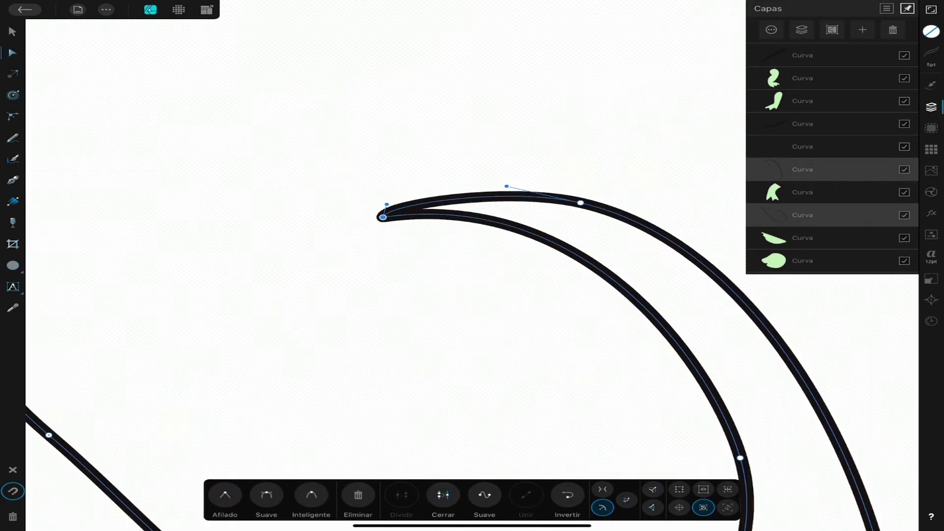
scroll(472, 266, "down", 5)
scroll(472, 265, "down", 5)
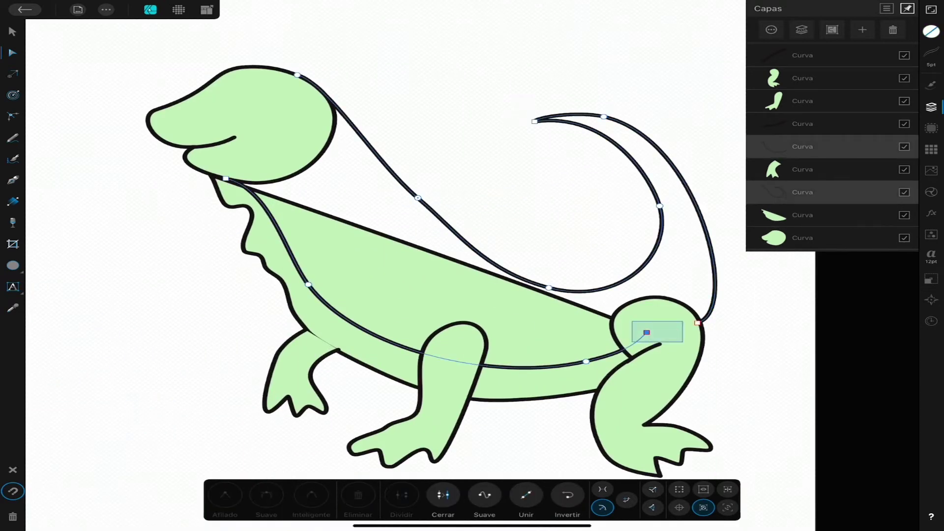
left_click(526, 495)
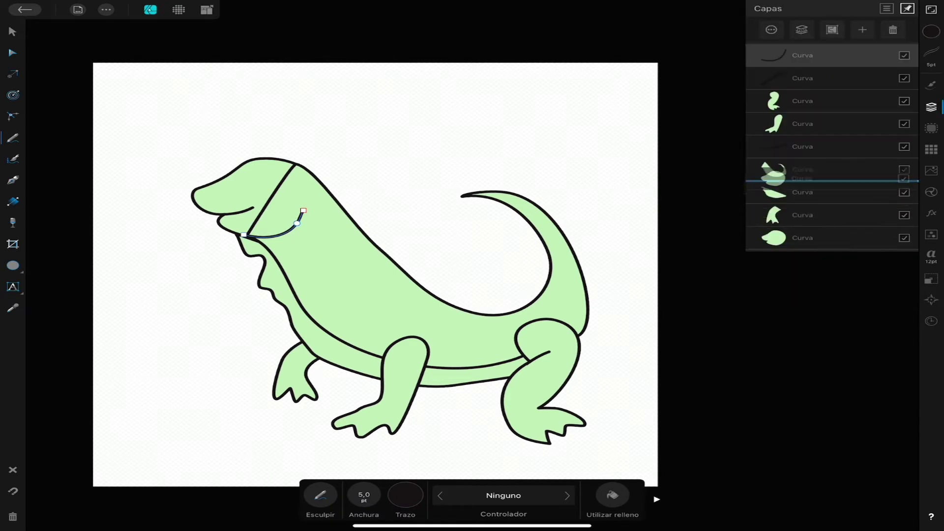
Tidy the head outline's nodes and delete the mouth curve
key("a")
left_click(803, 169)
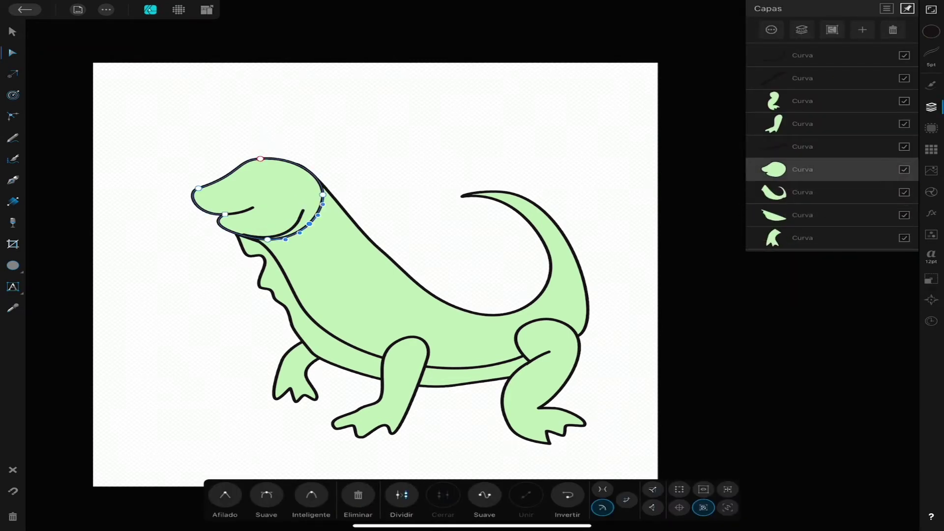
key("v")
left_click(803, 55)
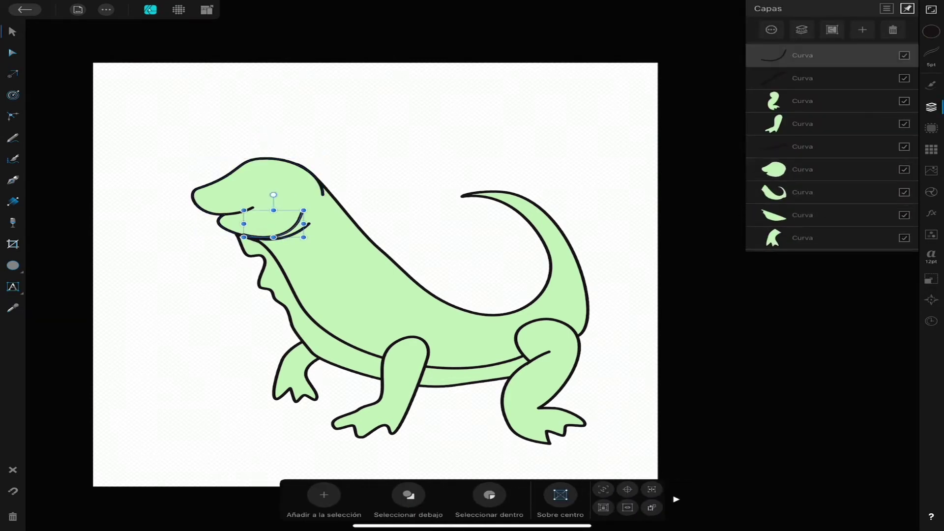
key("Delete")
key("a")
left_click(803, 146)
Pencil a short stripe on the neck and give it a green stroke
key("m")
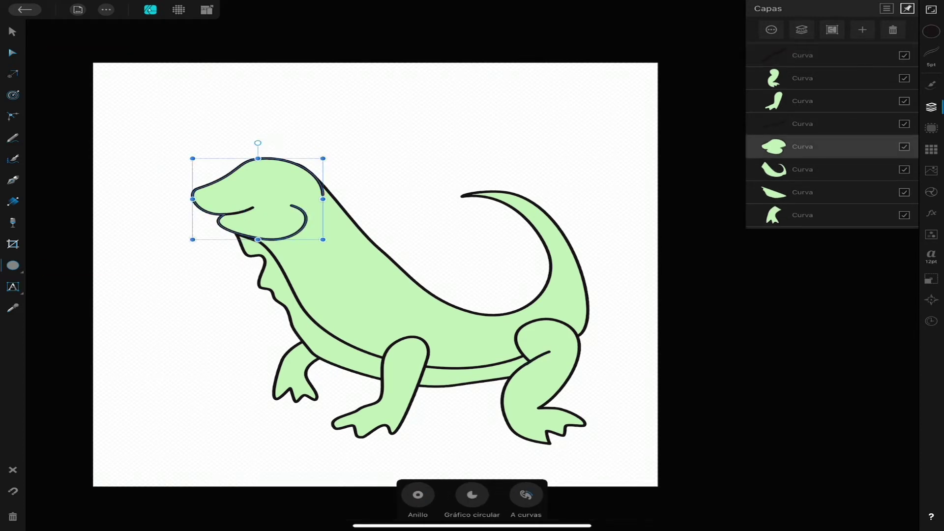
key("n")
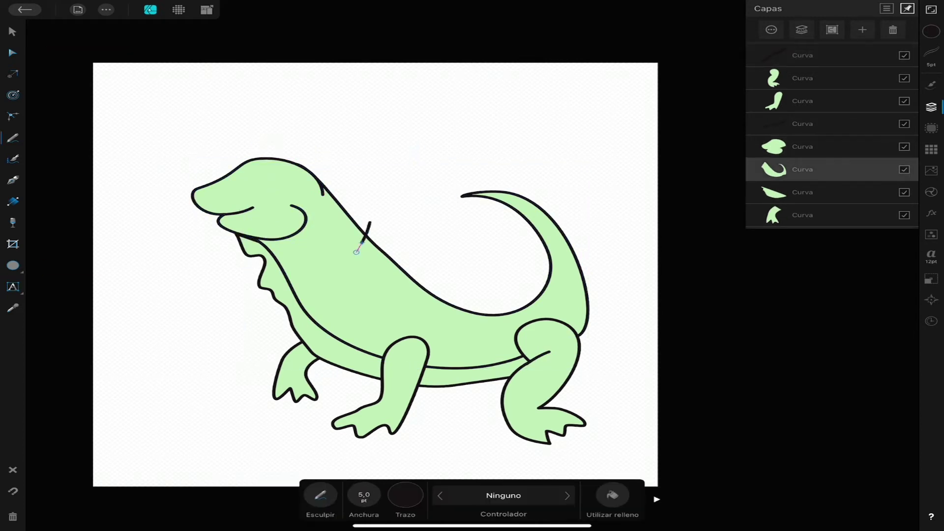
left_click_drag(373, 220, 347, 258)
left_click(820, 150)
left_click(849, 113)
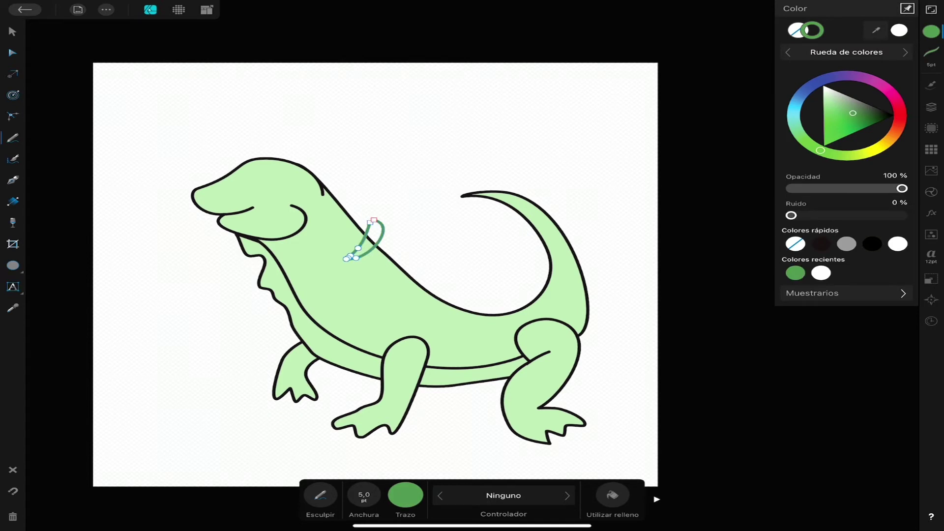
Copy the green stripe further down the back and tail
left_click(931, 106)
left_click(12, 32)
mouse_move(366, 239)
left_mouse_down()
mouse_move(381, 263)
mouse_move(425, 293)
mouse_move(506, 300)
mouse_move(565, 288)
mouse_move(561, 224)
mouse_move(546, 199)
left_mouse_up()
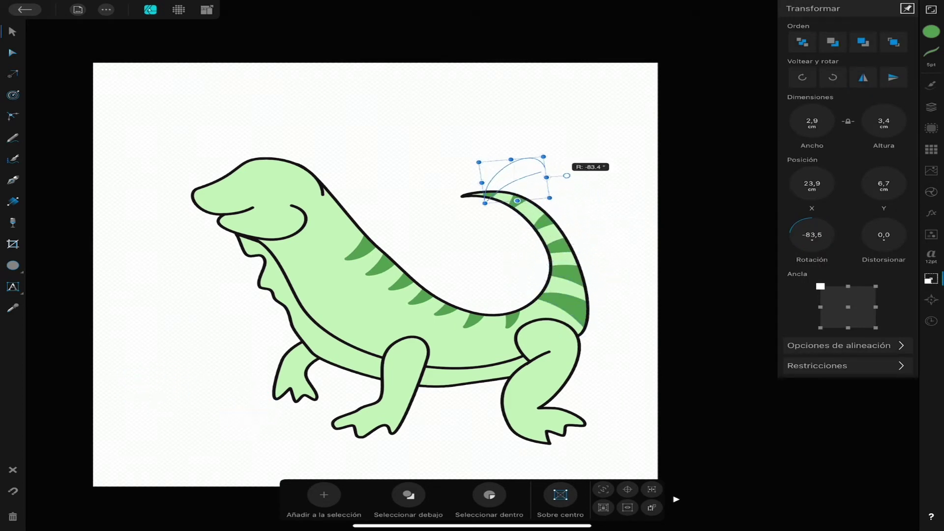
left_click(12, 52)
left_click(472, 376)
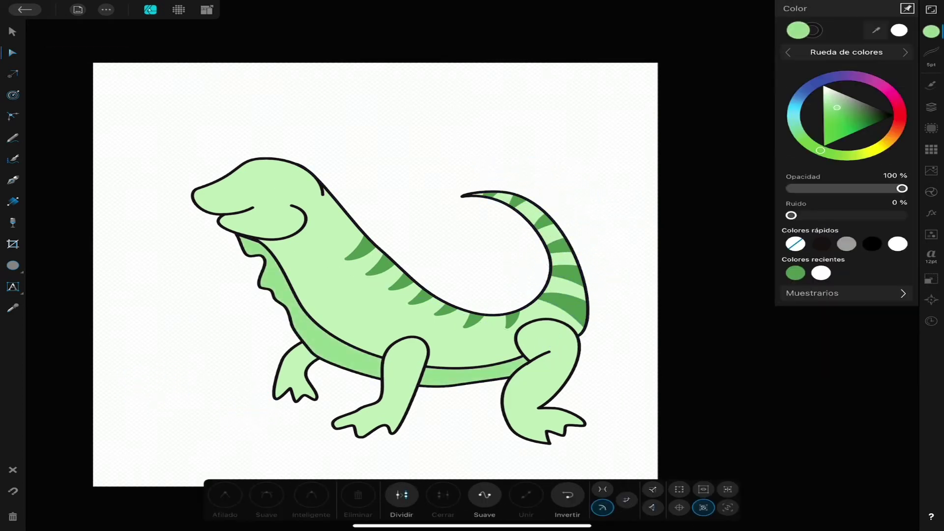
Apply a darker green to the body and head, fine-tuning the shade
left_click(931, 107)
left_click(931, 32)
left_click(839, 103)
left_click(931, 107)
left_click(836, 148)
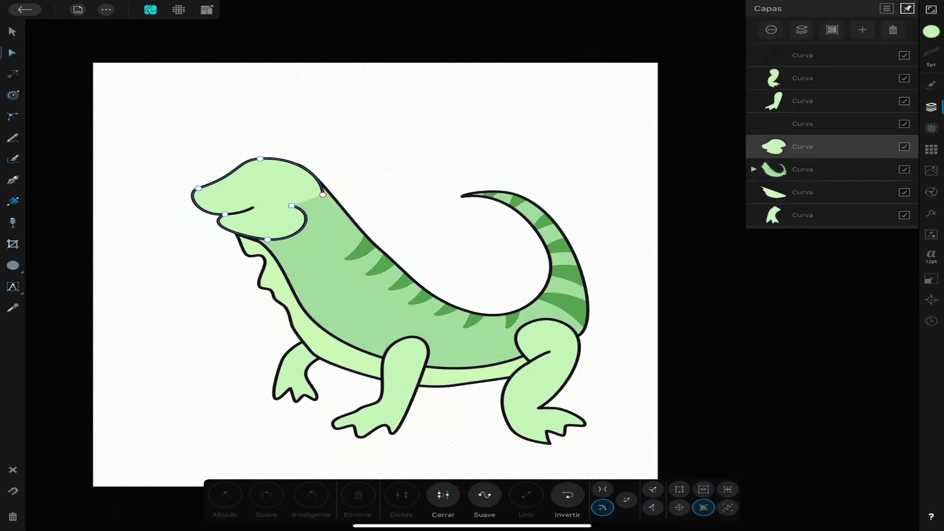
left_click(932, 31)
left_click_drag(876, 30, 371, 307)
Fill the back leg and front arm with the same darker green
left_click(899, 30)
left_click(541, 384)
left_click(796, 272)
left_click(292, 358)
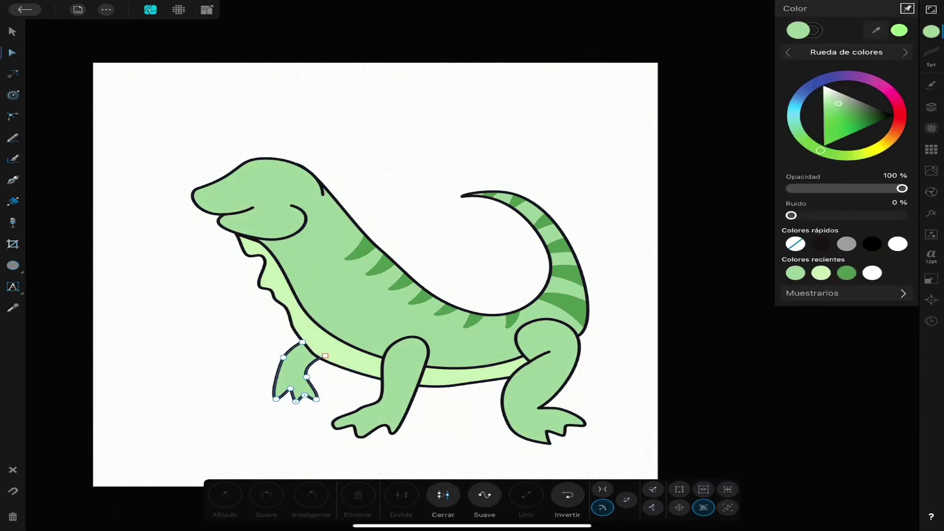
left_click(12, 32)
Reshape the back leg's outline and toes with the Node tool
left_click(540, 383)
left_click(13, 53)
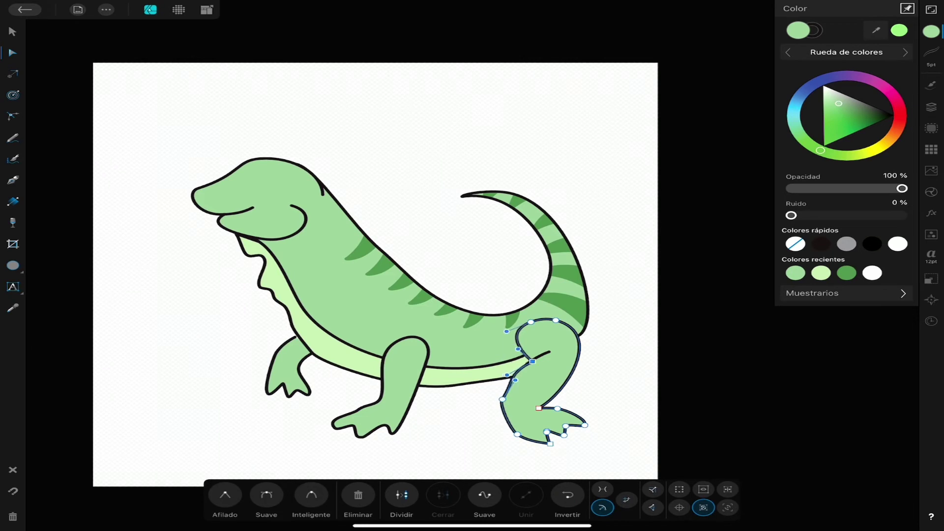
left_click_drag(502, 399, 494, 412)
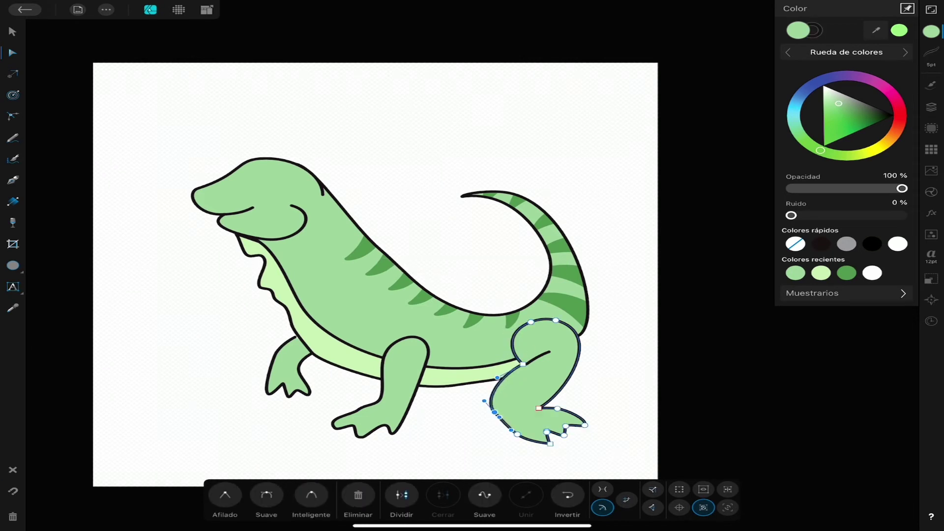
scroll(541, 428, "up", 5)
left_click_drag(699, 389, 732, 327)
scroll(713, 344, "down", 5)
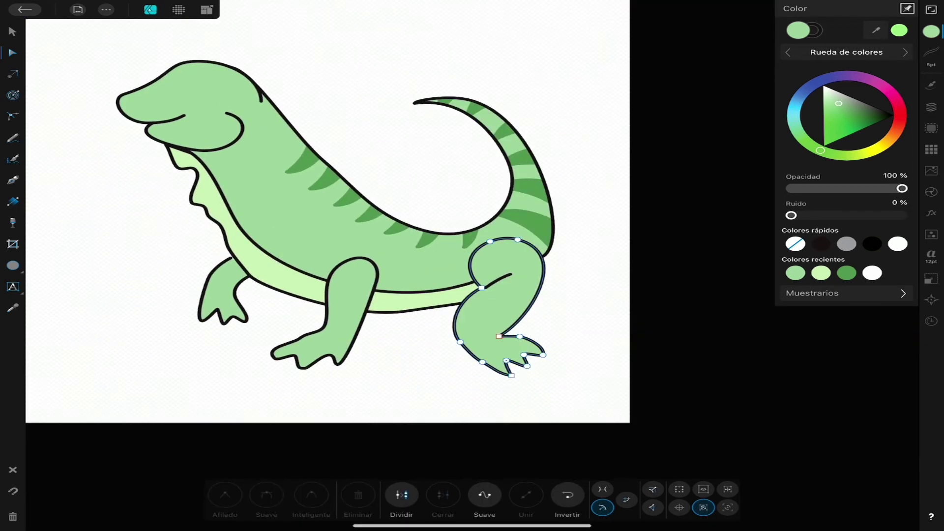
key("ctrl+z")
scroll(443, 320, "up", 5)
scroll(443, 295, "down", 5)
scroll(443, 295, "up", 5)
Draw a small circle to the left of the lizard
left_click(480, 334)
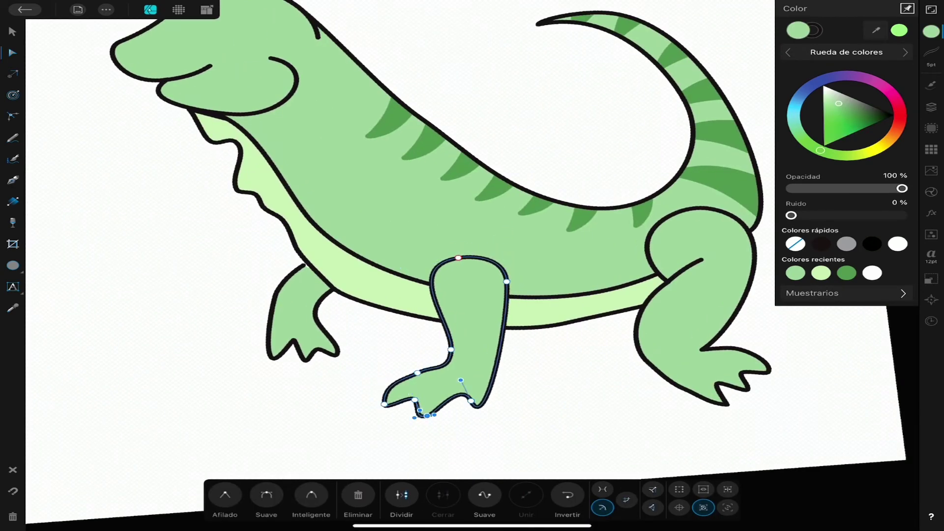
scroll(472, 265, "down", 5)
left_click(931, 107)
left_click(12, 265)
left_click_drag(179, 287, 234, 327)
Remove the eye circle's green fill and select the hip stroke layer
left_click(931, 32)
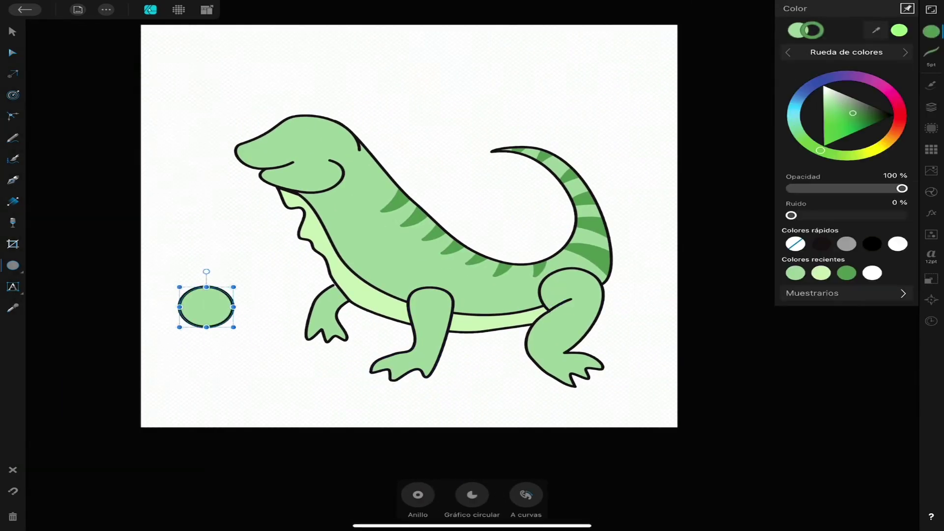
left_click(795, 244)
left_click(931, 107)
left_click(821, 75)
left_click(931, 31)
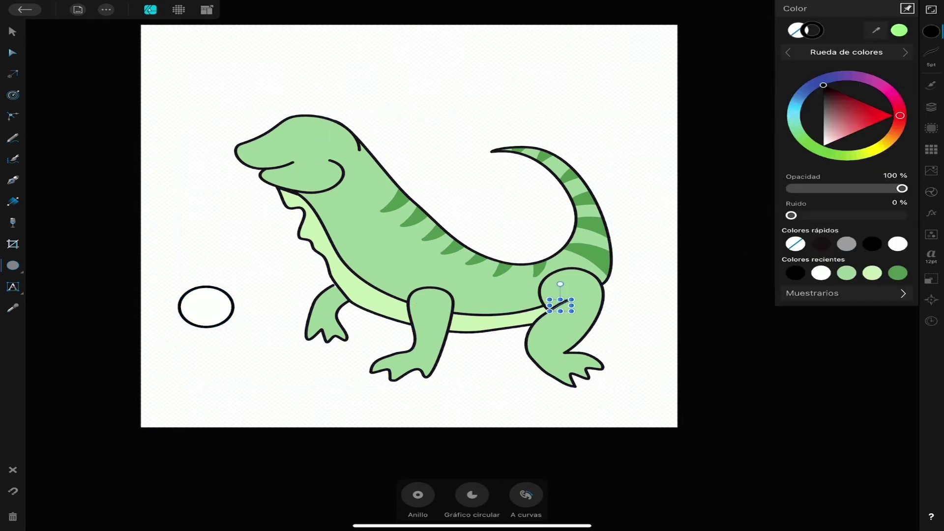
Select the body, front leg, line and remaining lizard layers in the Layers panel
left_click(571, 320)
left_click(931, 106)
left_click(431, 335)
left_click(803, 170, "shift")
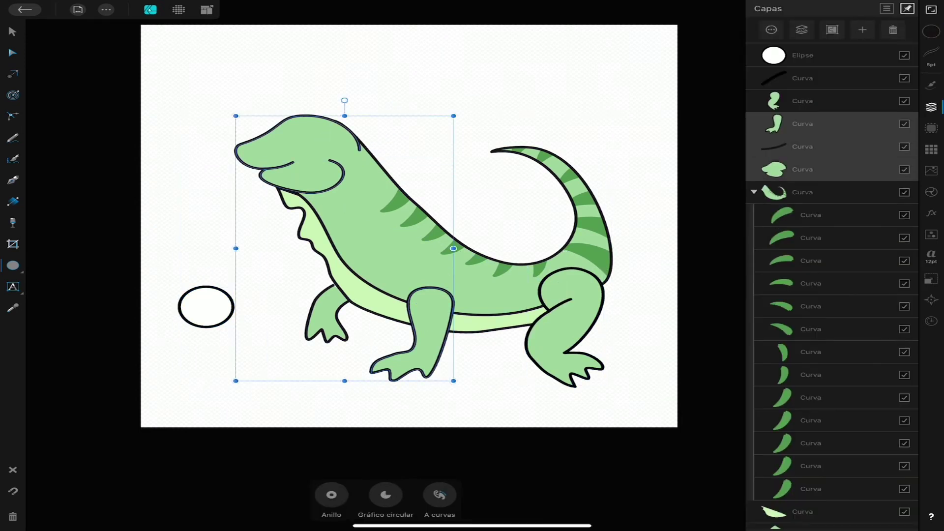
left_click(932, 32)
left_click(931, 106)
left_click(754, 192)
left_click(802, 192)
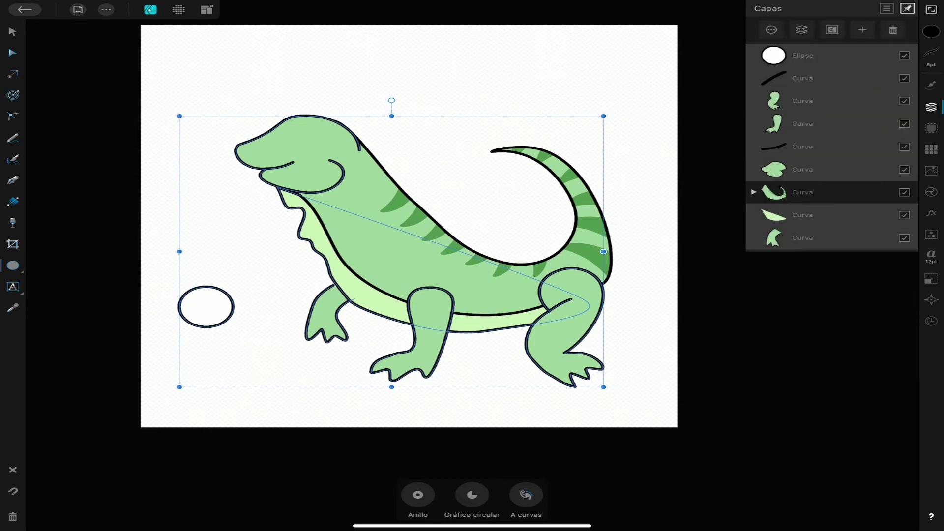
Draw a small black pupil ellipse inside the white eye circle
left_click(206, 306)
left_click(931, 31)
left_click_drag(206, 307, 252, 364)
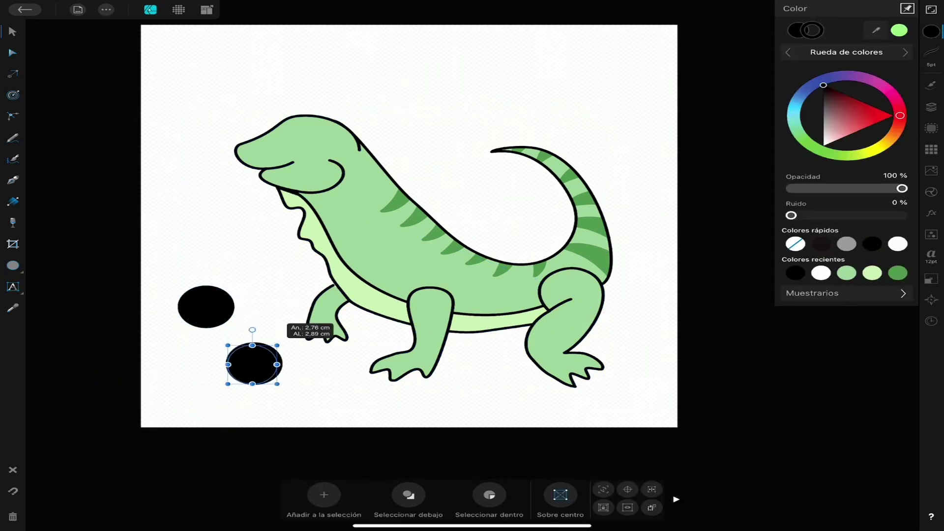
key("ctrl+z")
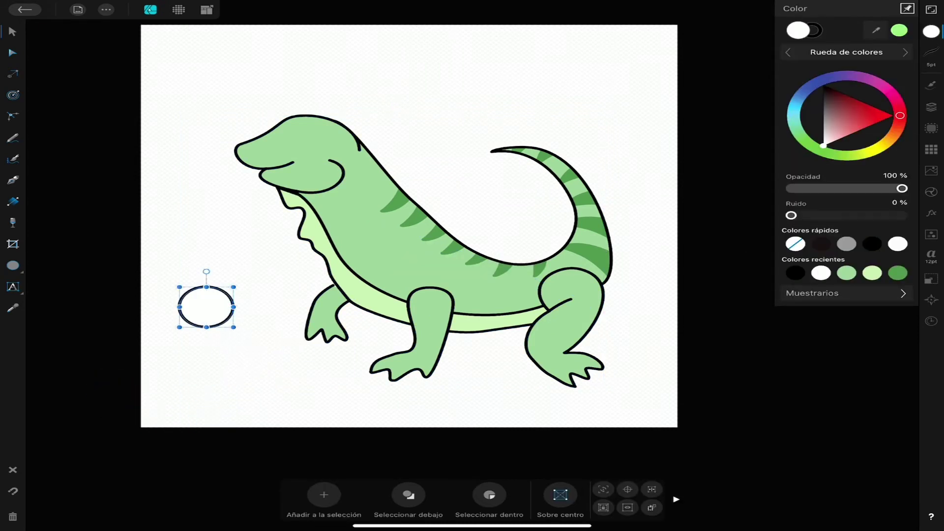
left_click(13, 266)
left_click_drag(210, 362, 231, 388)
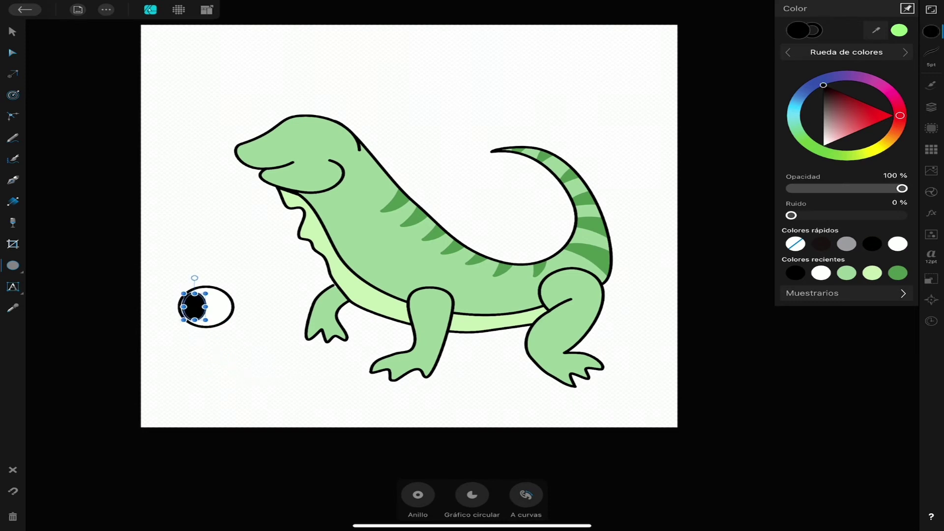
Move the eye group onto the iguana's head
scroll(147, 295, "up", 5)
left_click(12, 31)
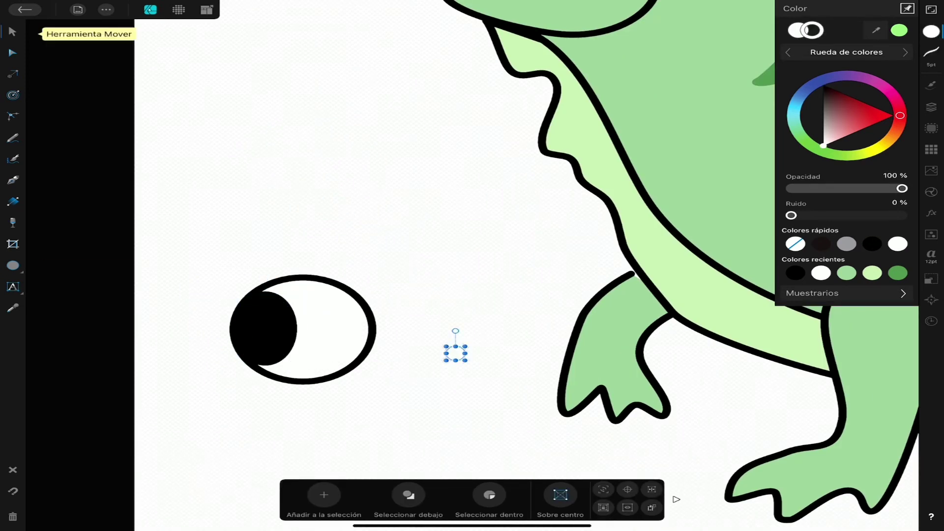
scroll(344, 265, "down", 5)
left_click(931, 106)
left_click(276, 303)
mouse_move(275, 304)
left_mouse_down()
mouse_move(397, 100)
mouse_move(419, 90)
left_mouse_up()
Draw a short eyebrow arc above the eye with the Pencil Tool
left_click(12, 137)
left_click(932, 32)
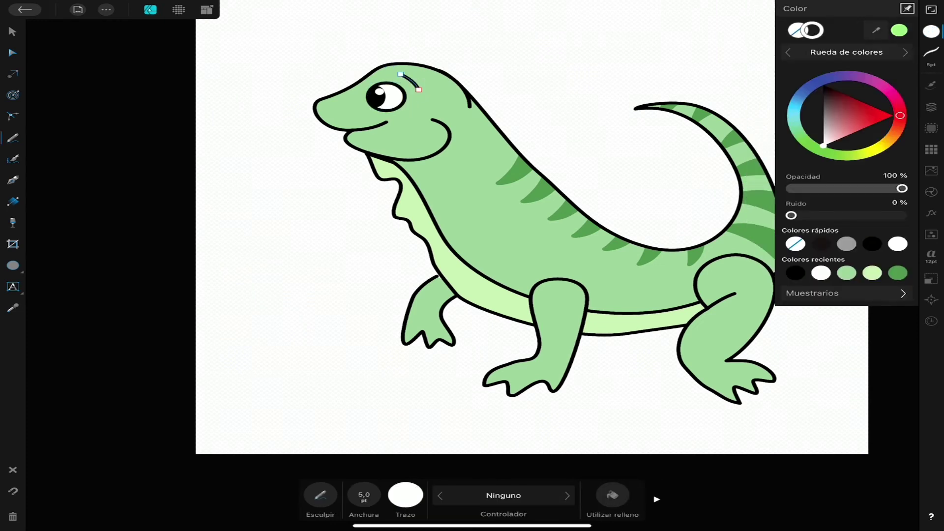
left_click(13, 53)
scroll(409, 84, "up", 3)
left_click(13, 32)
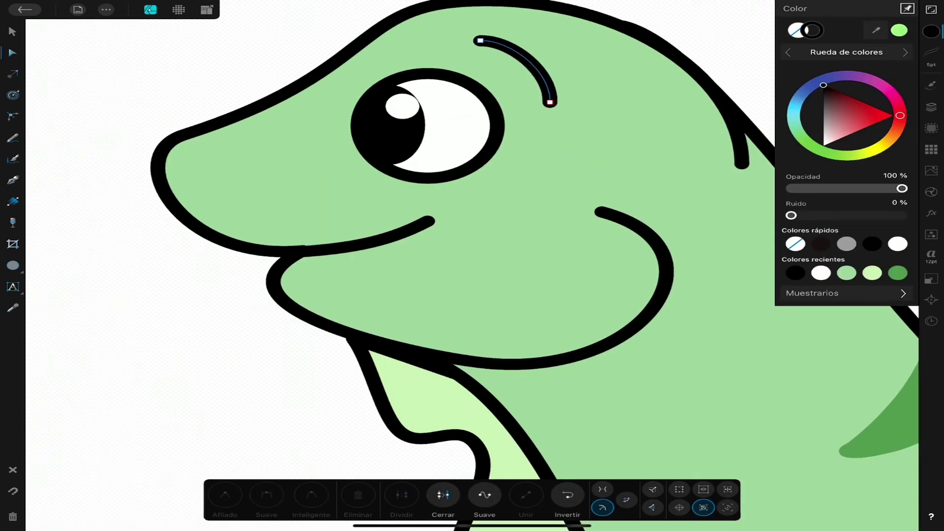
left_click(492, 57)
scroll(472, 197, "down", 4)
left_click(315, 169)
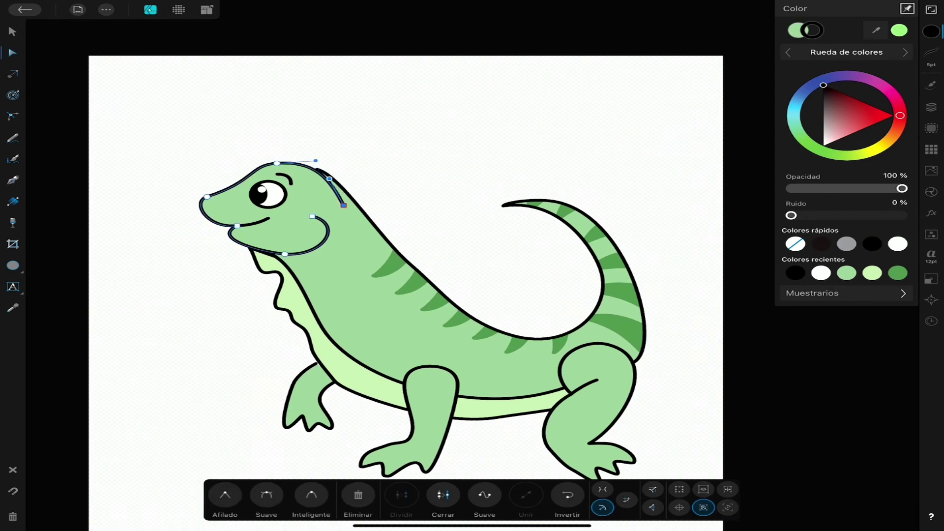
scroll(295, 196, "up", 3)
scroll(344, 196, "down", 3)
Paint pale green speckles on the head, neck and legs in the Pixel persona
left_click(178, 10)
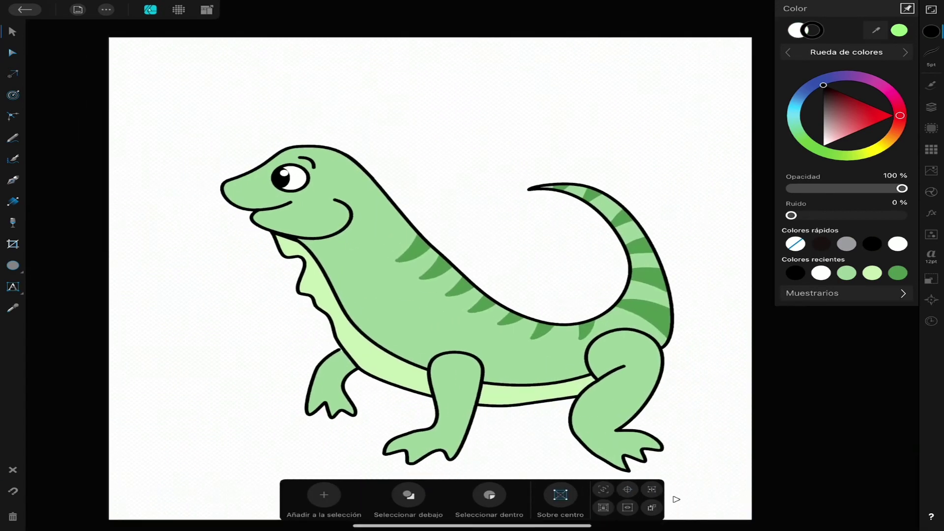
left_click(13, 52)
left_click(872, 273)
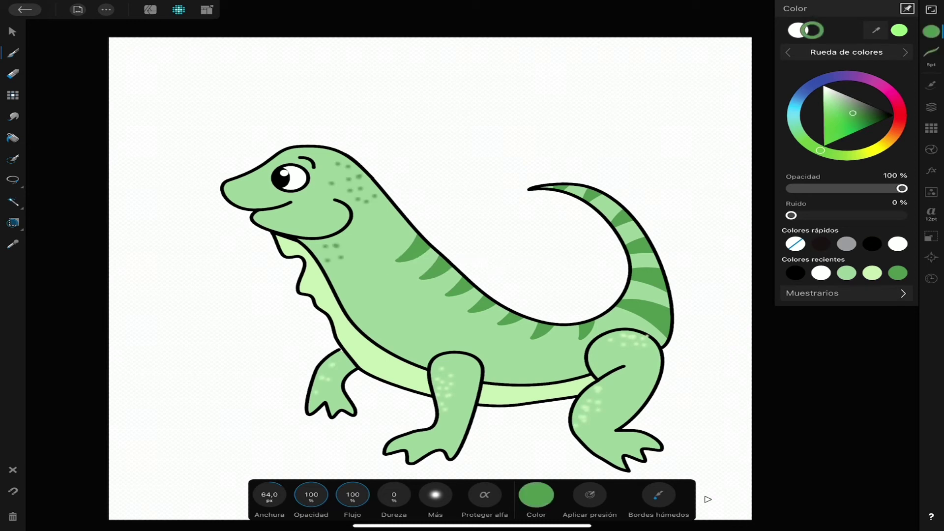
left_click(150, 9)
Draw an ellipse and colour it pink for the cheek blush
left_click(13, 266)
mouse_move(170, 340)
left_mouse_down()
mouse_move(204, 364)
mouse_move(321, 211)
left_mouse_up()
left_click(844, 293)
left_click(932, 31)
left_click(931, 106)
left_click(13, 138)
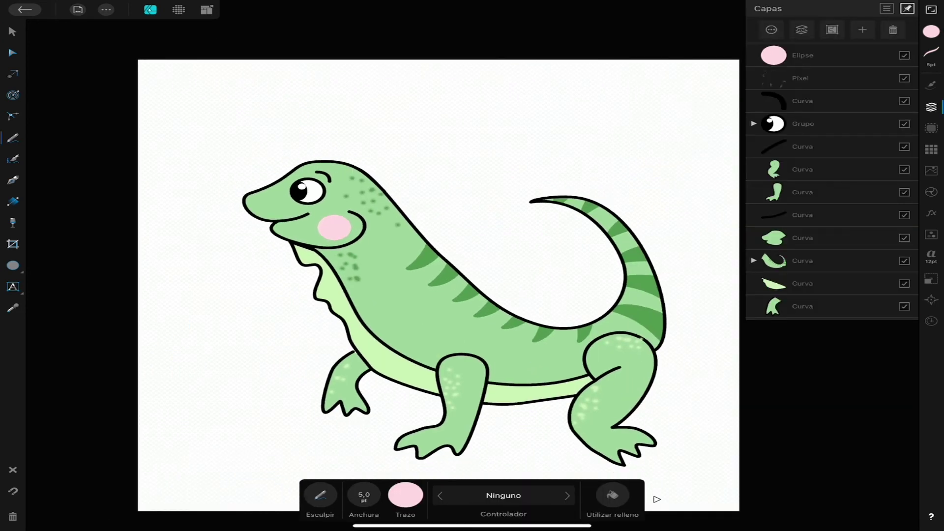
Draw a dark green spike on the head and move it out of the stripe group
left_click_drag(345, 178, 361, 179)
left_click(931, 51)
left_click(931, 31)
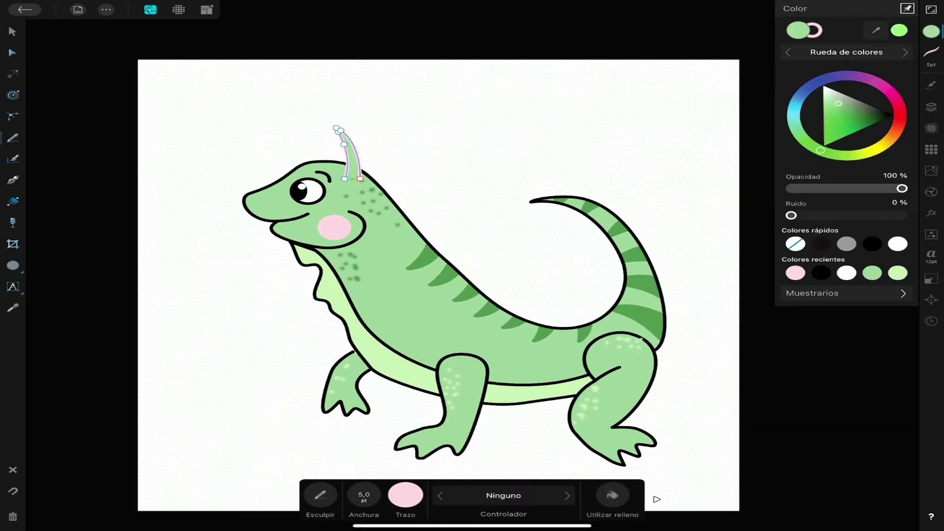
left_click(841, 129)
left_click(931, 106)
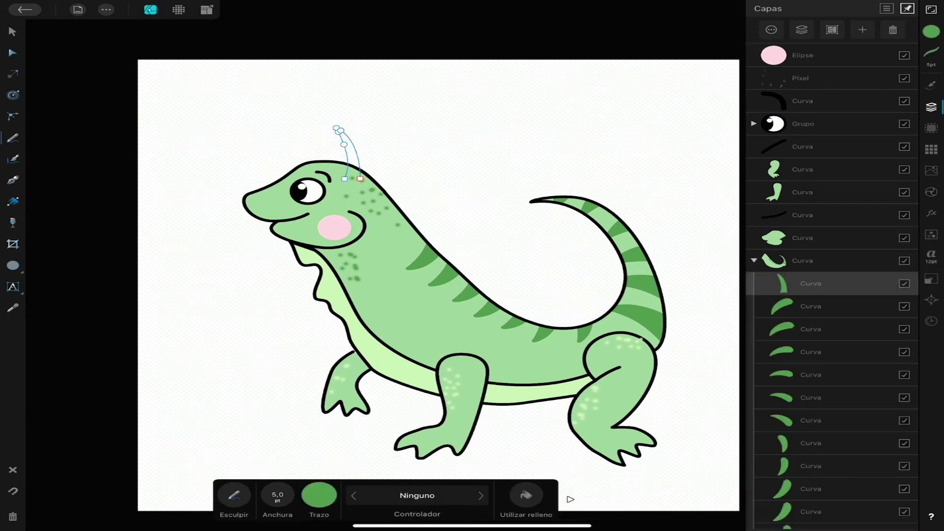
left_click_drag(811, 283, 772, 283)
scroll(442, 265, "up", 3)
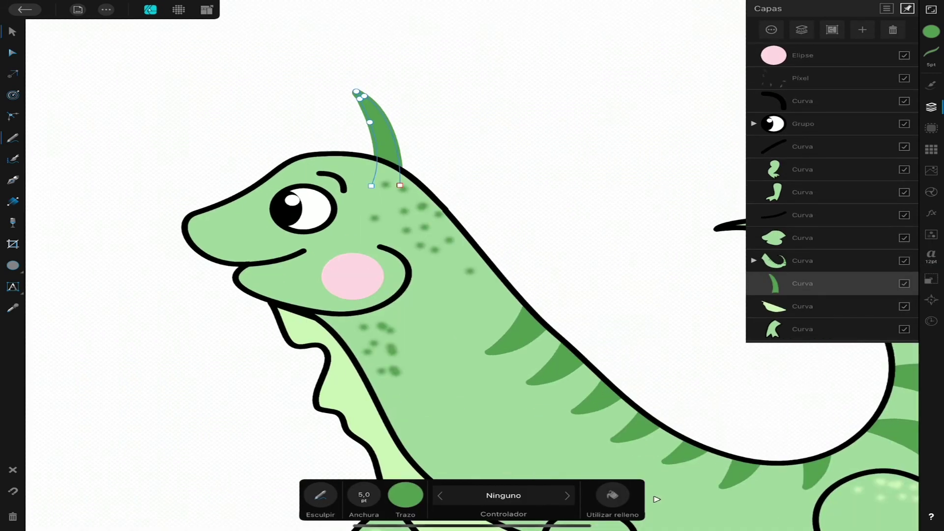
Give the spike a dark outline and repeat it down the iguana's back
left_click(13, 31)
left_click(932, 51)
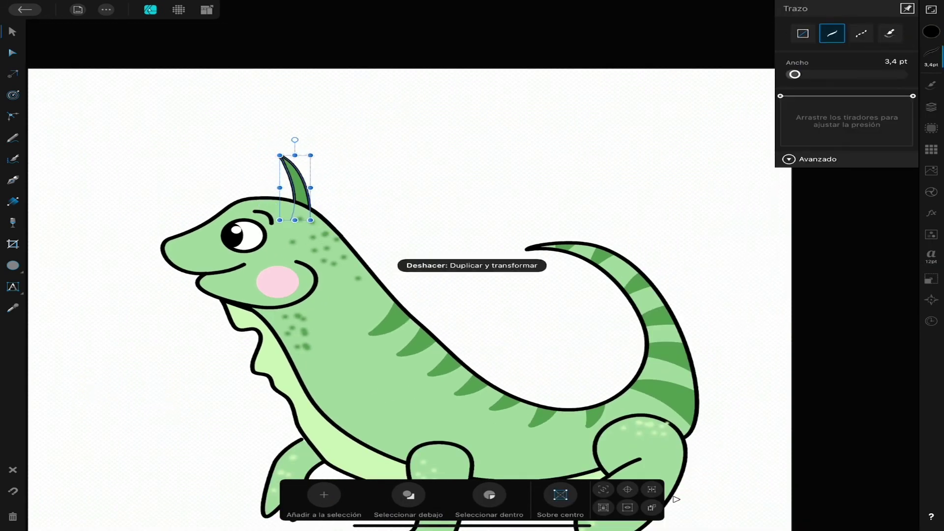
left_click(932, 278)
mouse_move(295, 187)
left_mouse_down()
mouse_move(327, 209)
mouse_move(463, 369)
mouse_move(516, 390)
mouse_move(537, 420)
left_mouse_up()
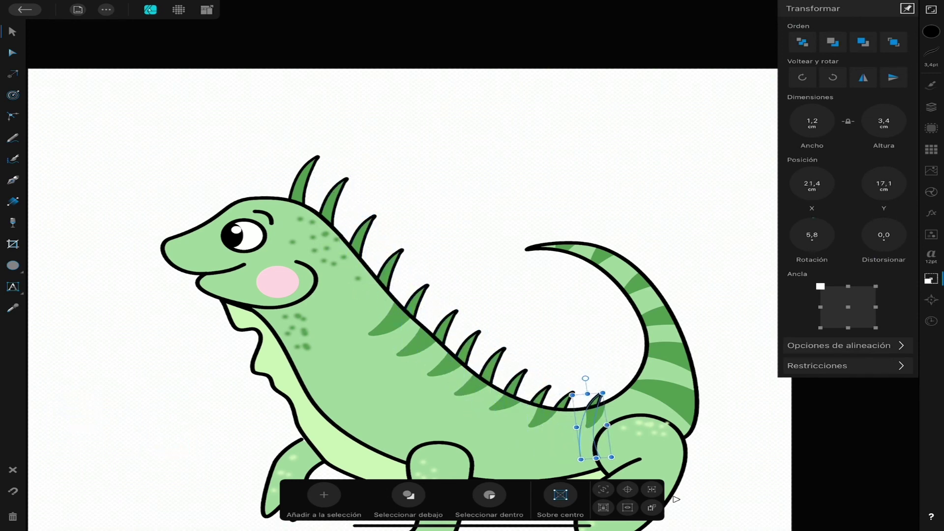
scroll(408, 295, "down", 5)
left_click(12, 32)
scroll(333, 288, "up", 3)
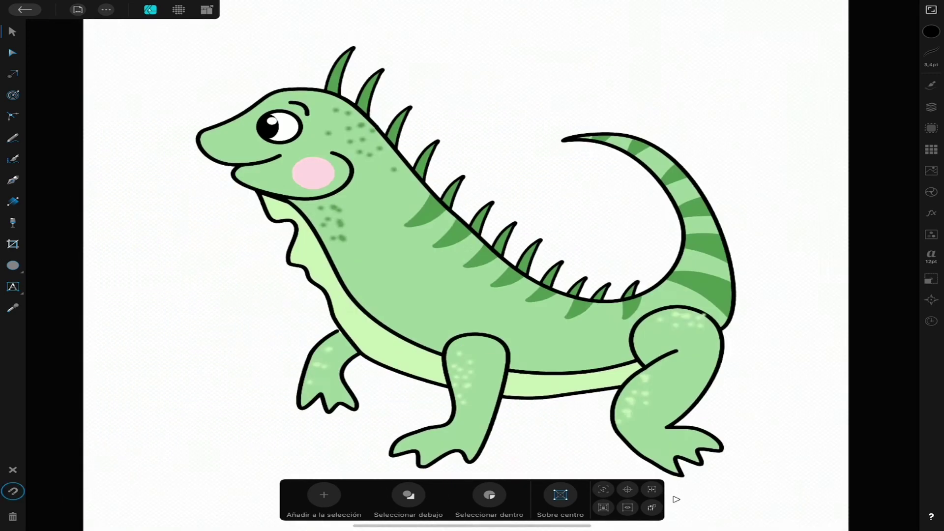
Select every part of the iguana and group it
left_click(931, 107)
left_click(803, 283)
key("ctrl+a")
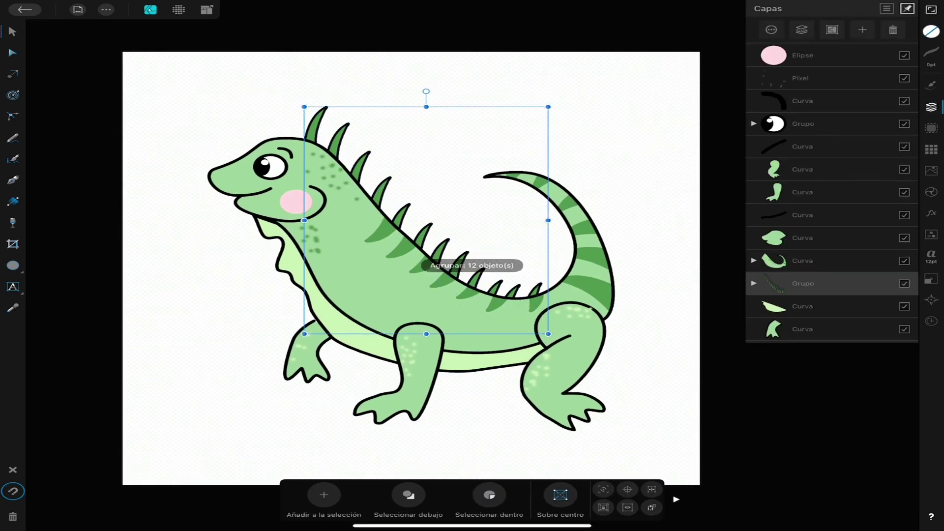
key("ctrl+g")
key("ctrl+z")
key("ctrl+z")
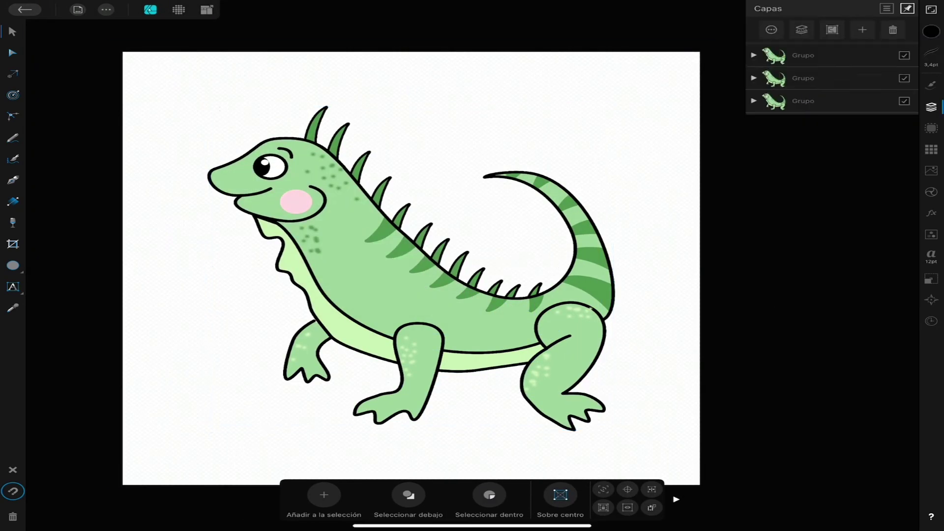
Try a thick outer outline on the duplicate group, then undo it
key("ctrl+shift+z")
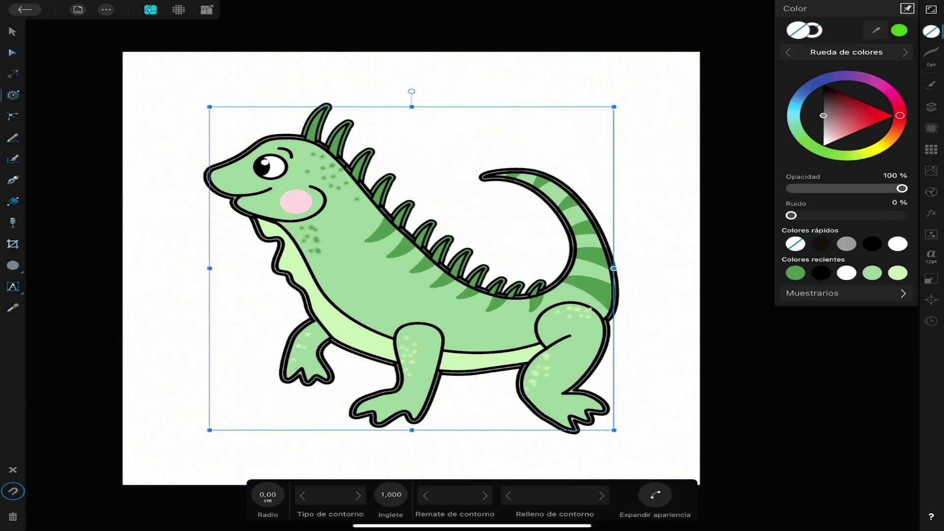
key("ctrl+z")
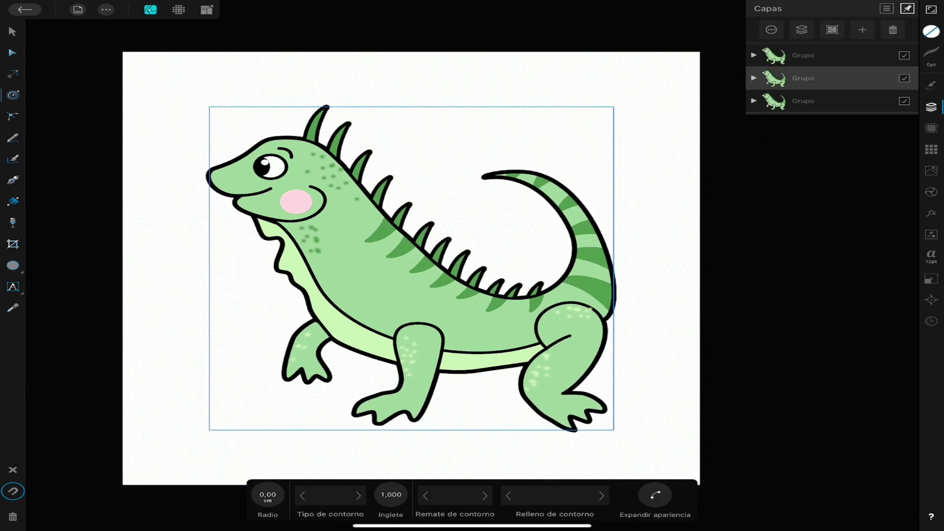
key("ctrl+z")
key("ctrl+z")
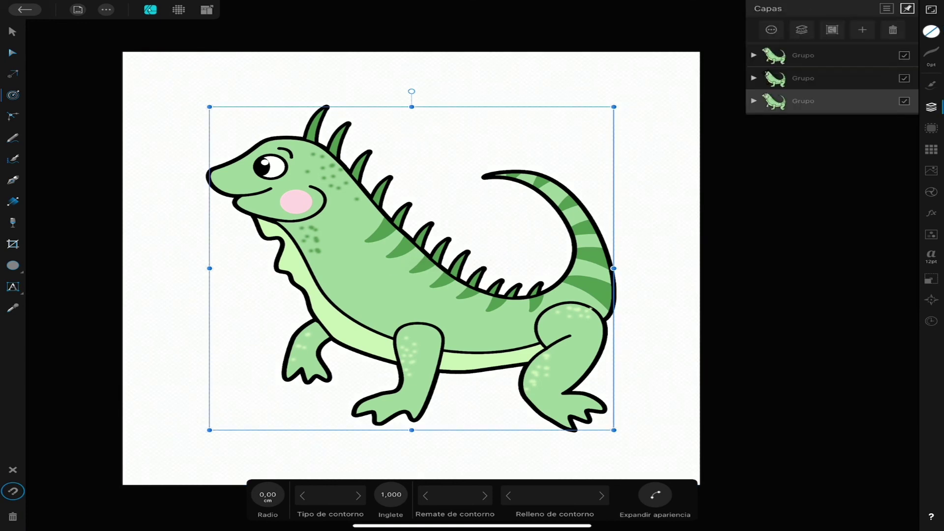
key("a")
key("ctrl+z")
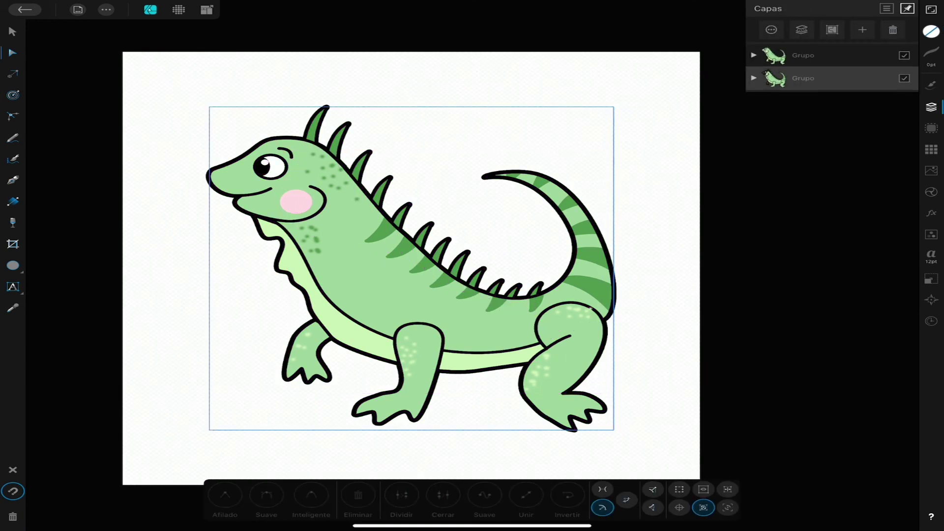